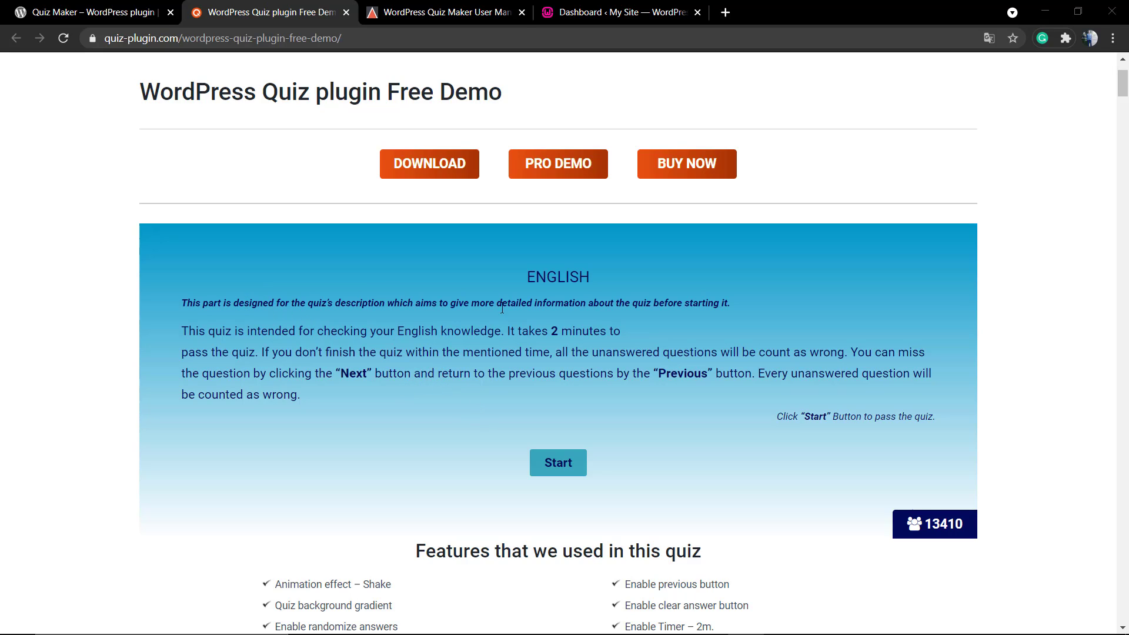
Step: Start the English quiz and answer question 1 with "father's"
left_click(548, 453)
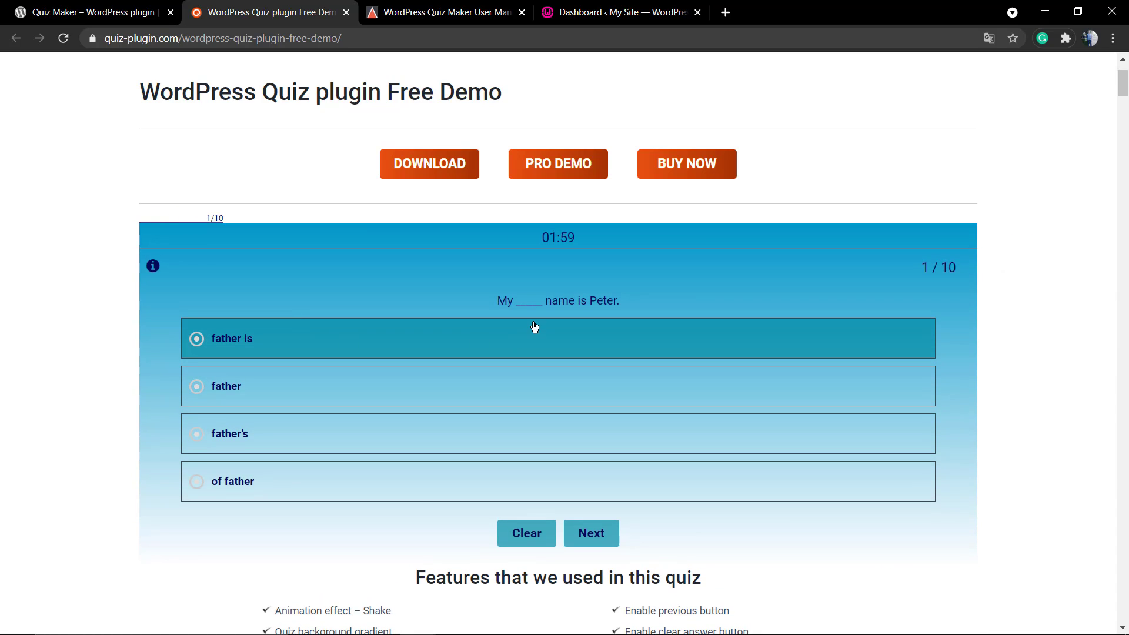
left_click_drag(618, 302, 545, 302)
left_click(314, 330)
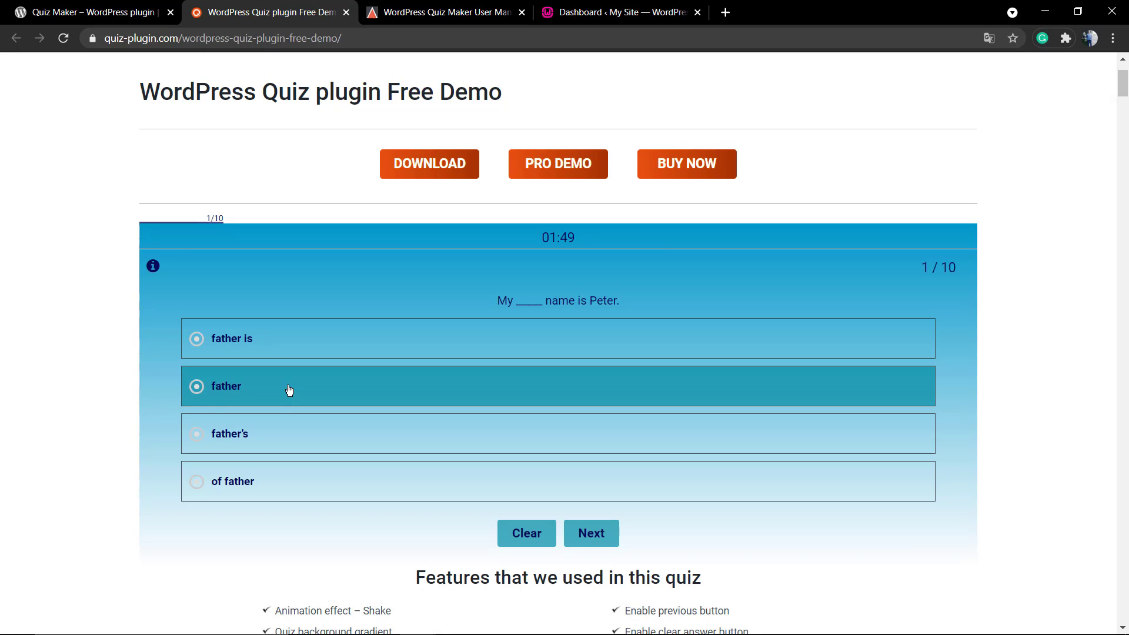
left_click(319, 446)
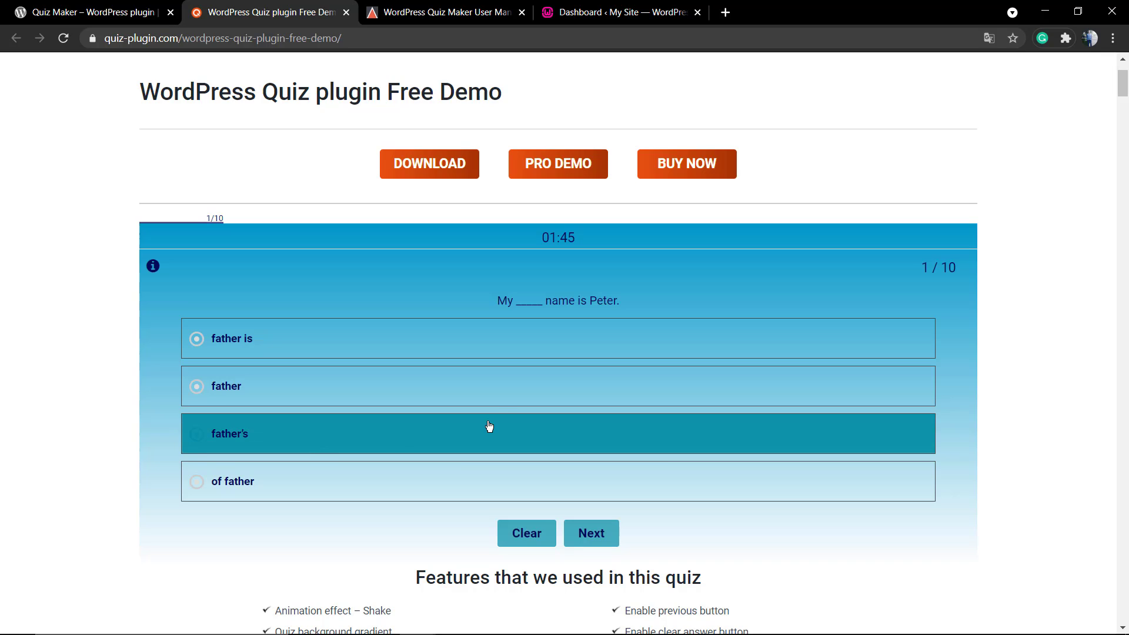
left_click(611, 542)
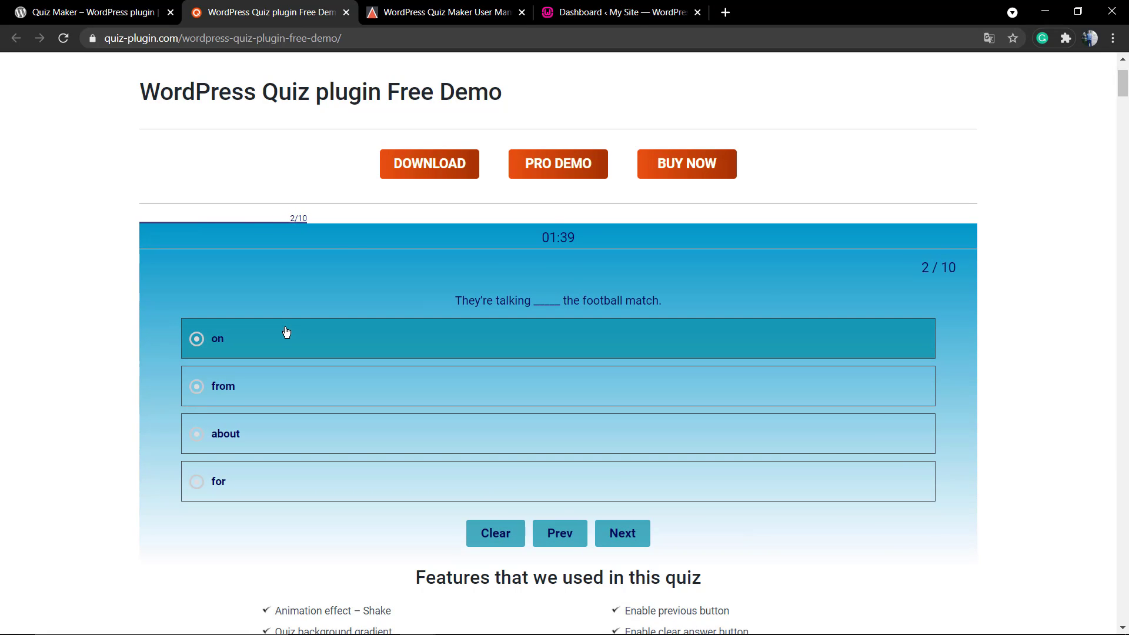
Step: Answer question 2 with "from" and advance to question 3
double_click(559, 237)
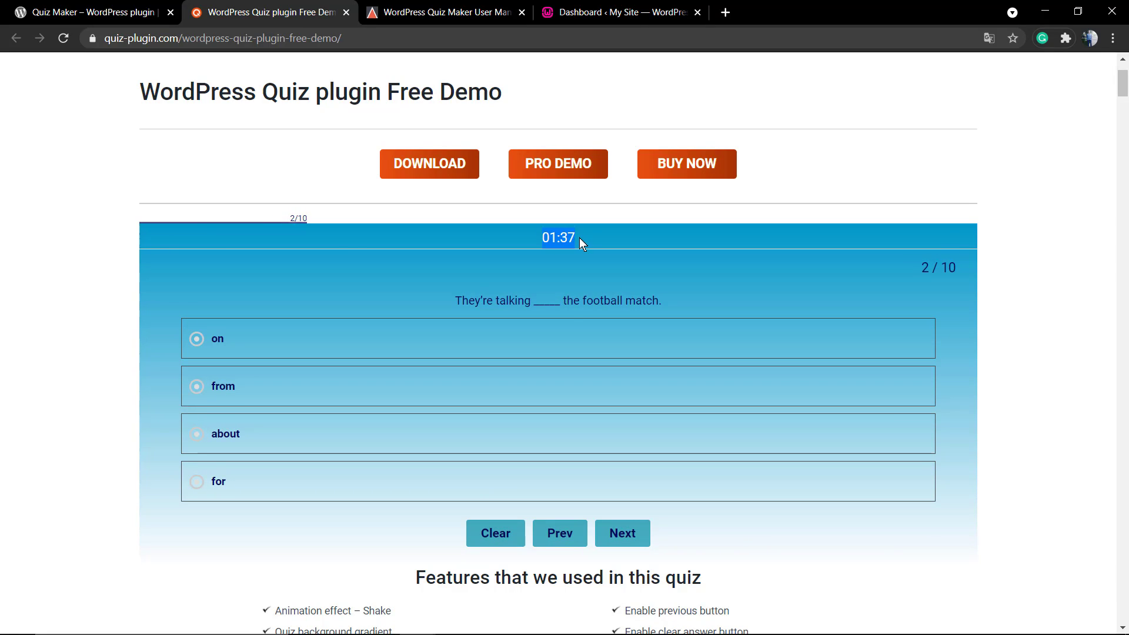
left_click(340, 386)
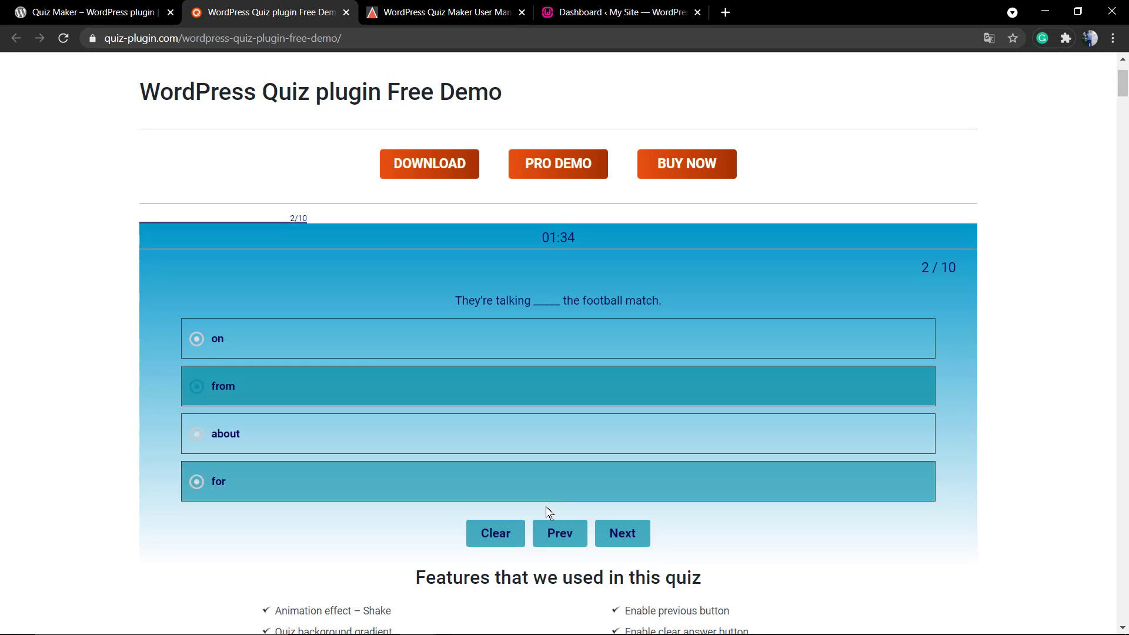
left_click(615, 543)
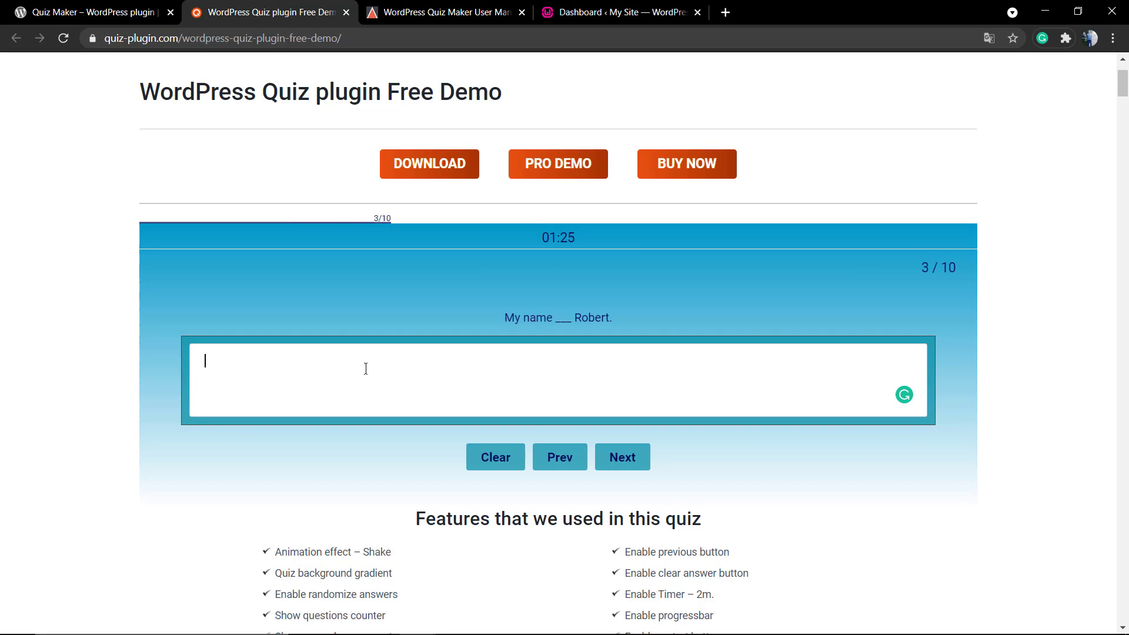
Step: Answer question 3 with 'Jac', question 4 with Theatre and question 5 with 'am'
type("Jack")
left_click(612, 465)
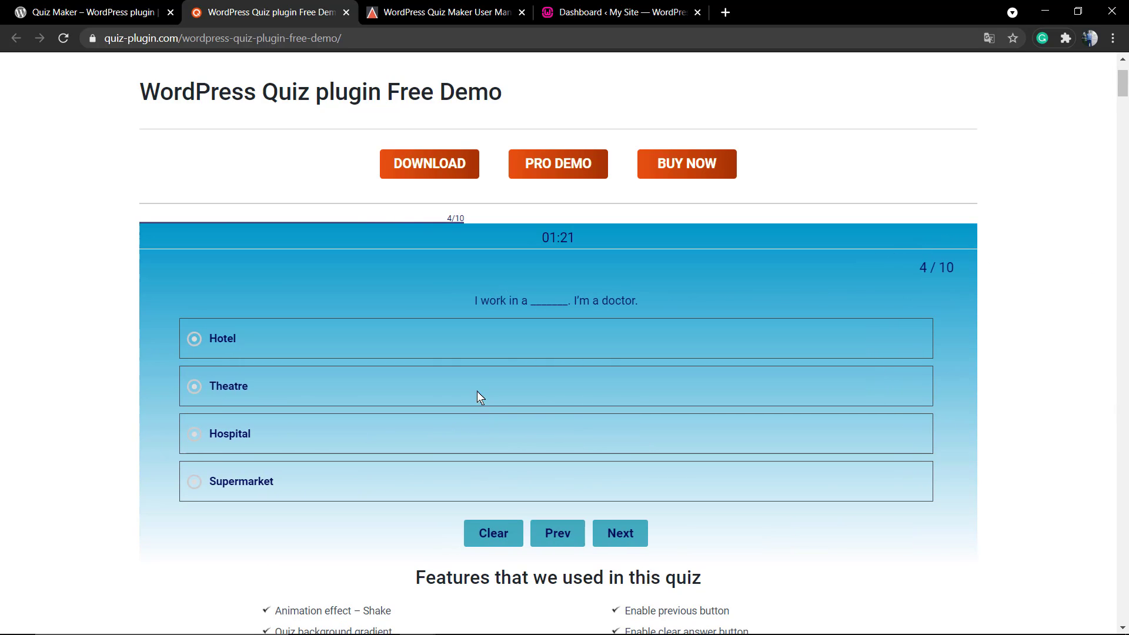
left_click(370, 393)
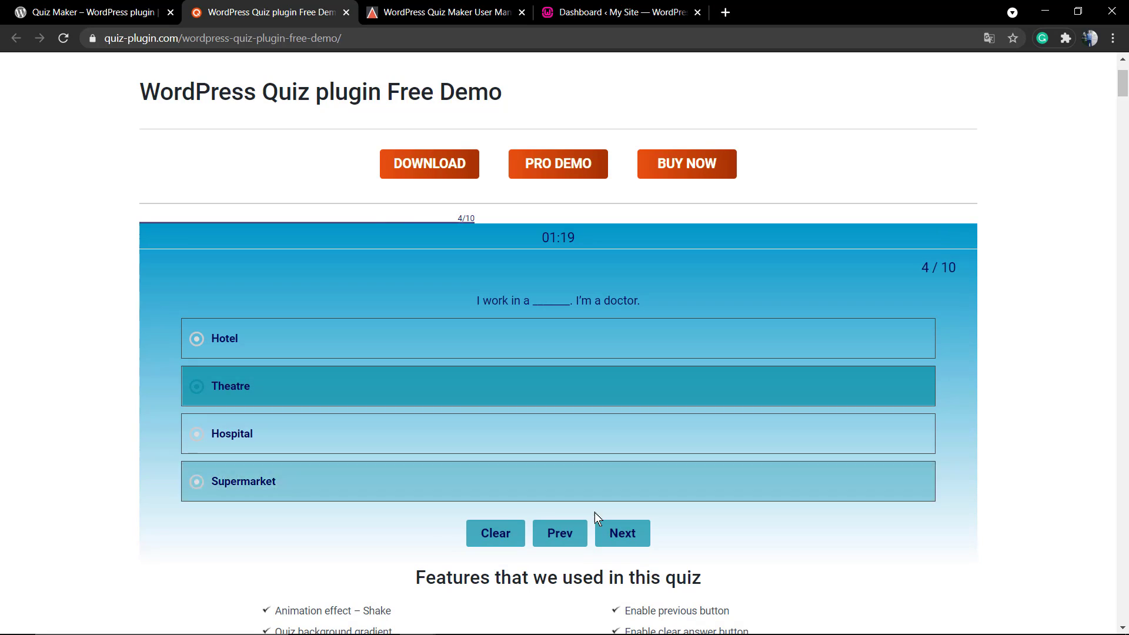
left_click(622, 535)
left_click(393, 388)
left_click(623, 534)
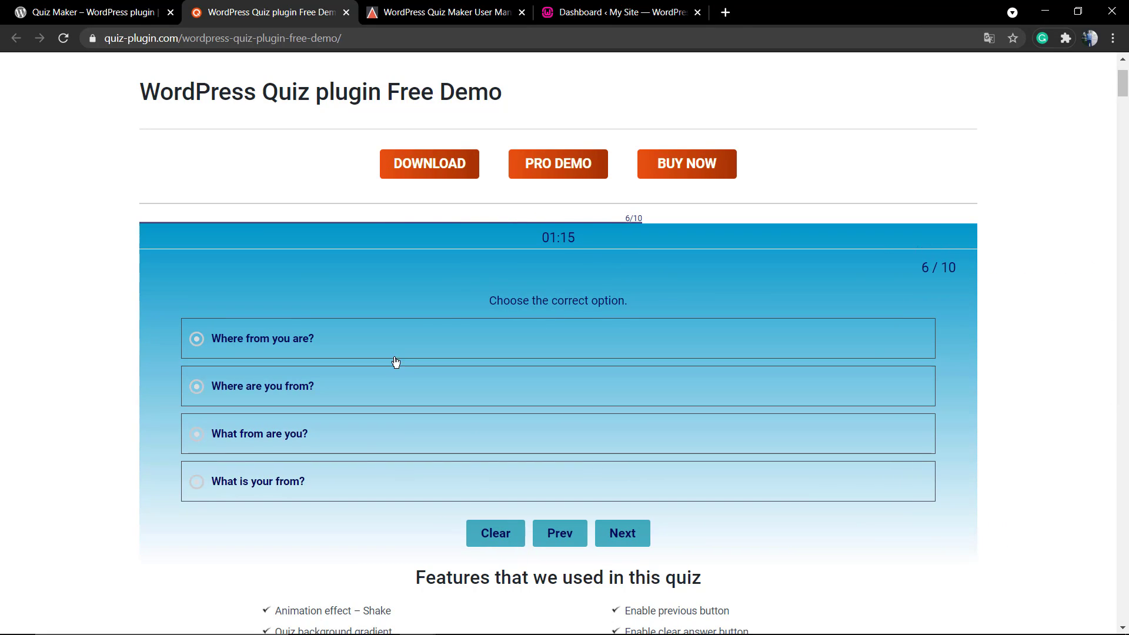
Step: Choose 'Where from you are?' for question 6 and type 1256 into question 7's number box
left_click(386, 351)
left_click(622, 533)
mouse_move(482, 332)
left_mouse_down()
mouse_move(629, 336)
mouse_move(560, 322)
mouse_move(502, 337)
left_mouse_up()
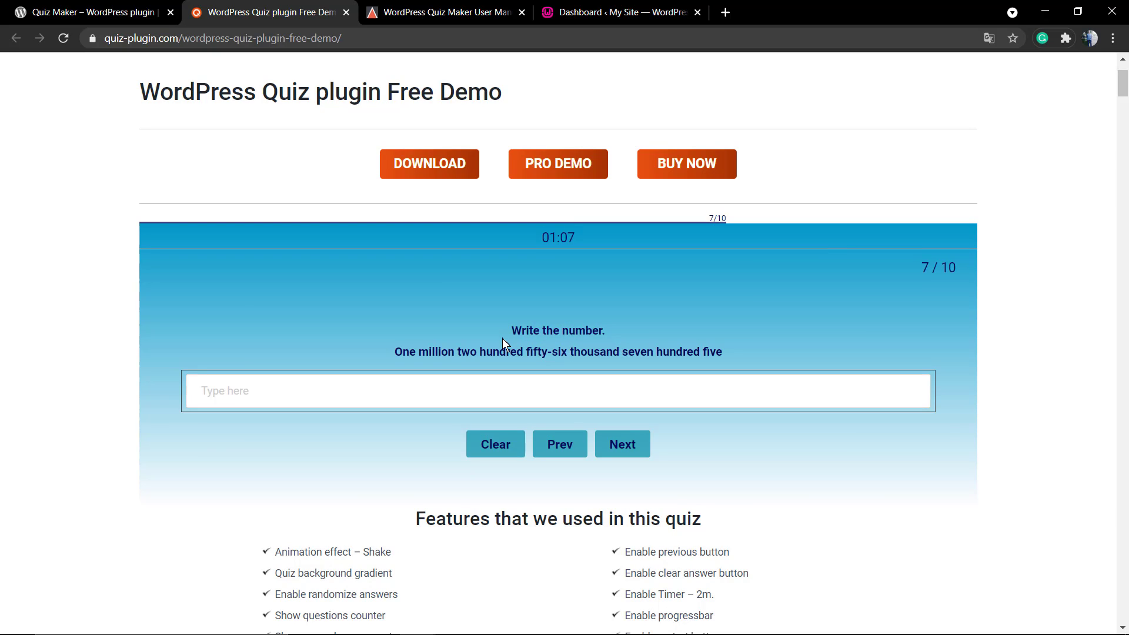
left_click(504, 397)
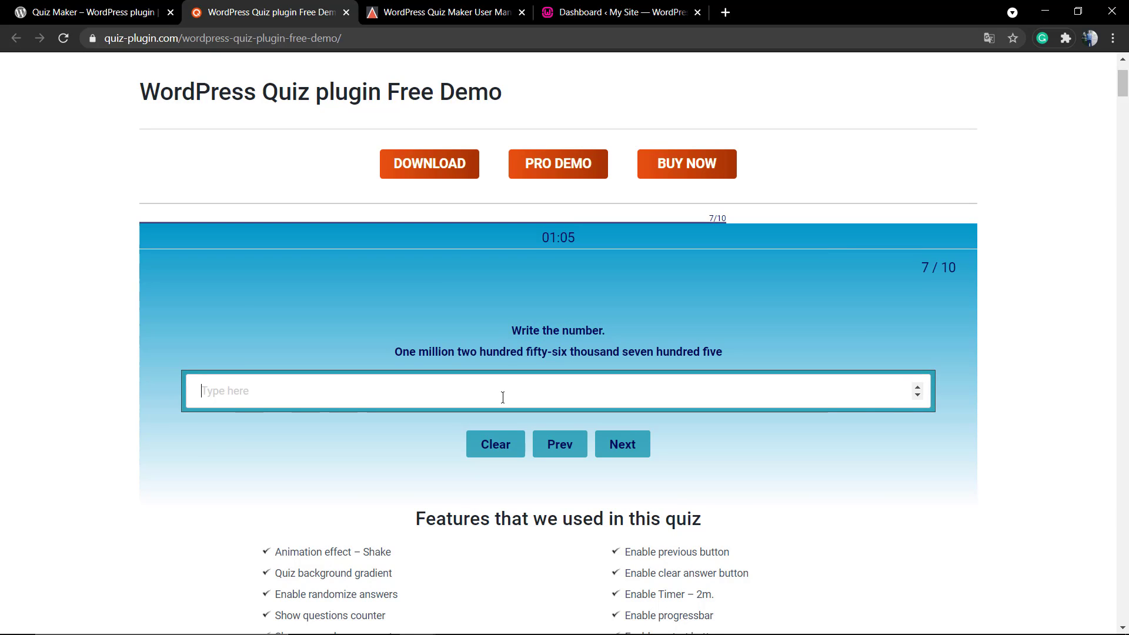
type("1")
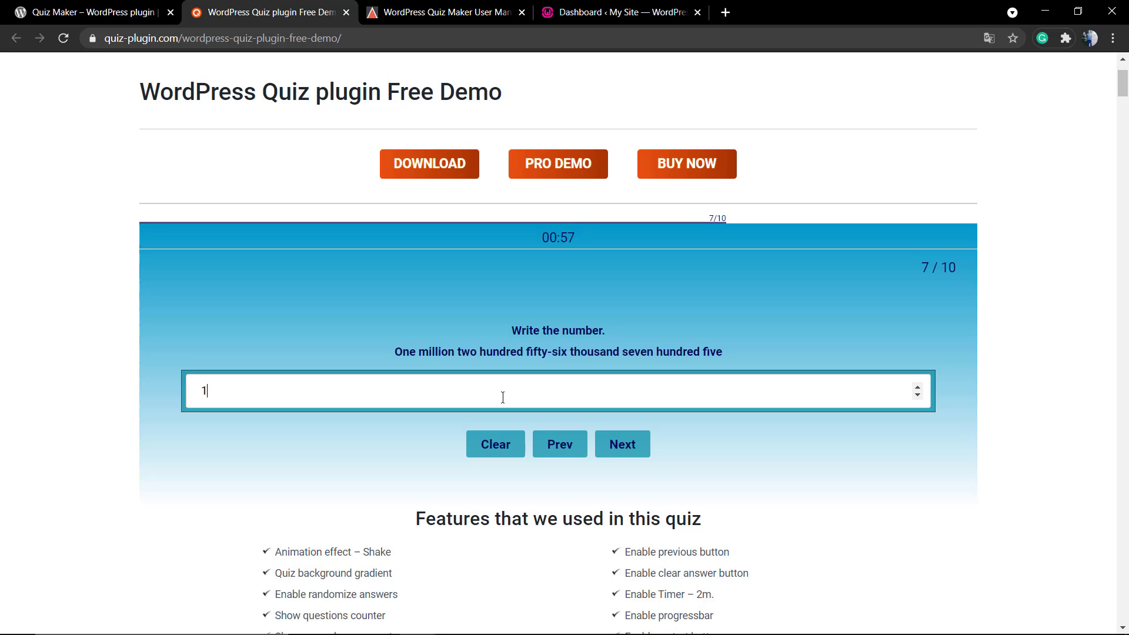
type("256750")
Step: Answer question 8 with 'No. I am American.' and question 9 with 'You play'
left_click(618, 444)
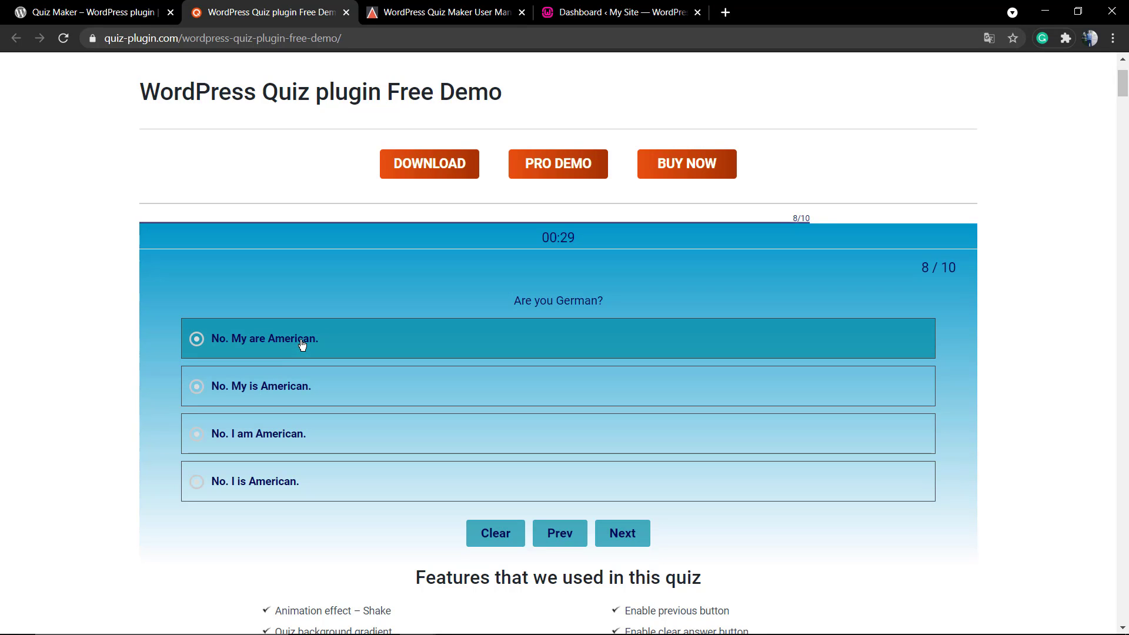
left_click(234, 436)
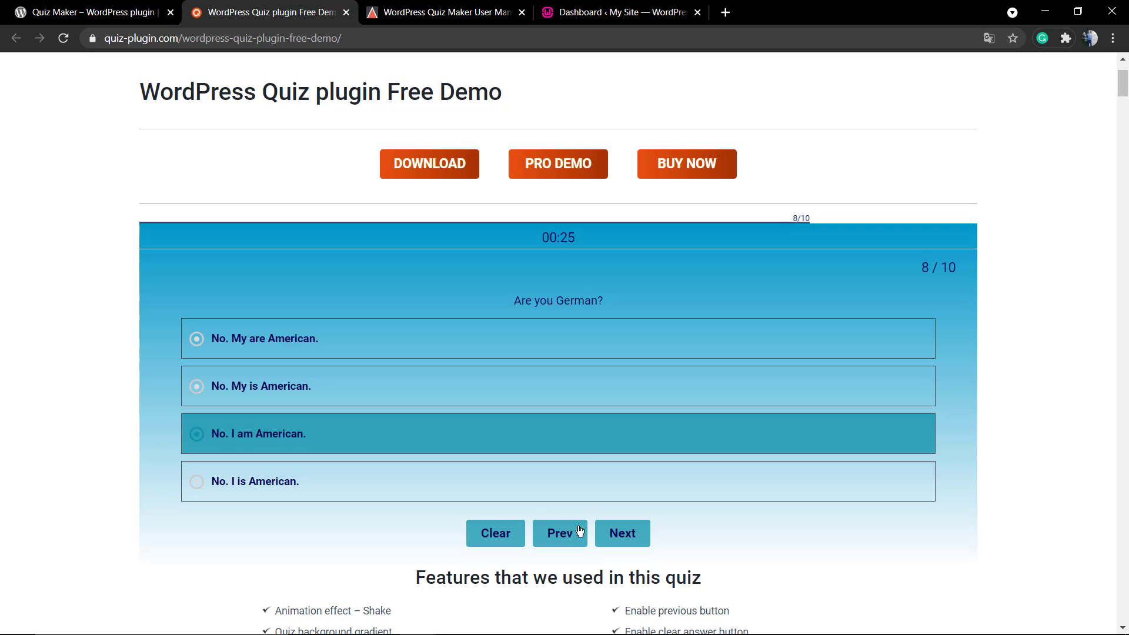
left_click(622, 533)
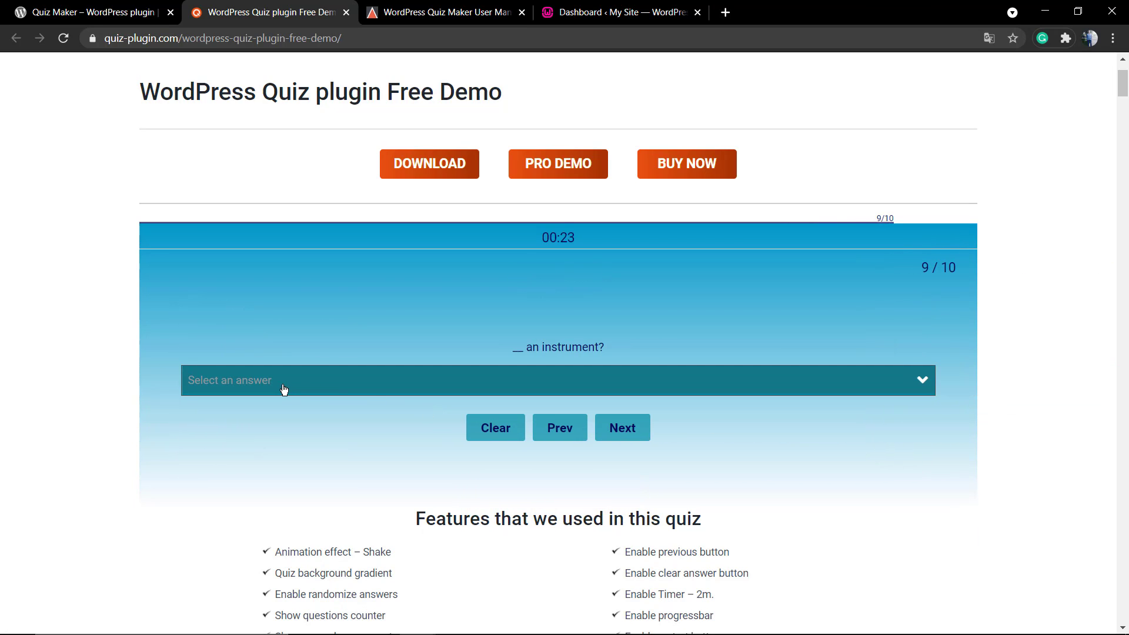
left_click(283, 390)
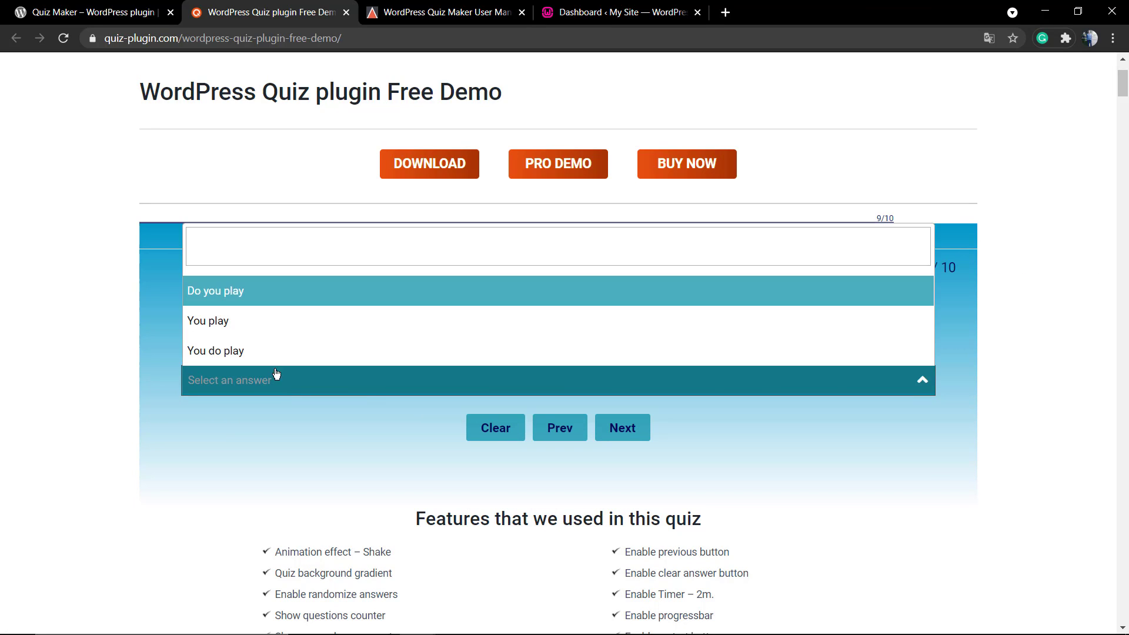
left_click(267, 329)
Step: Answer question 10 with 'I am live in London.' and show the results
left_click(641, 428)
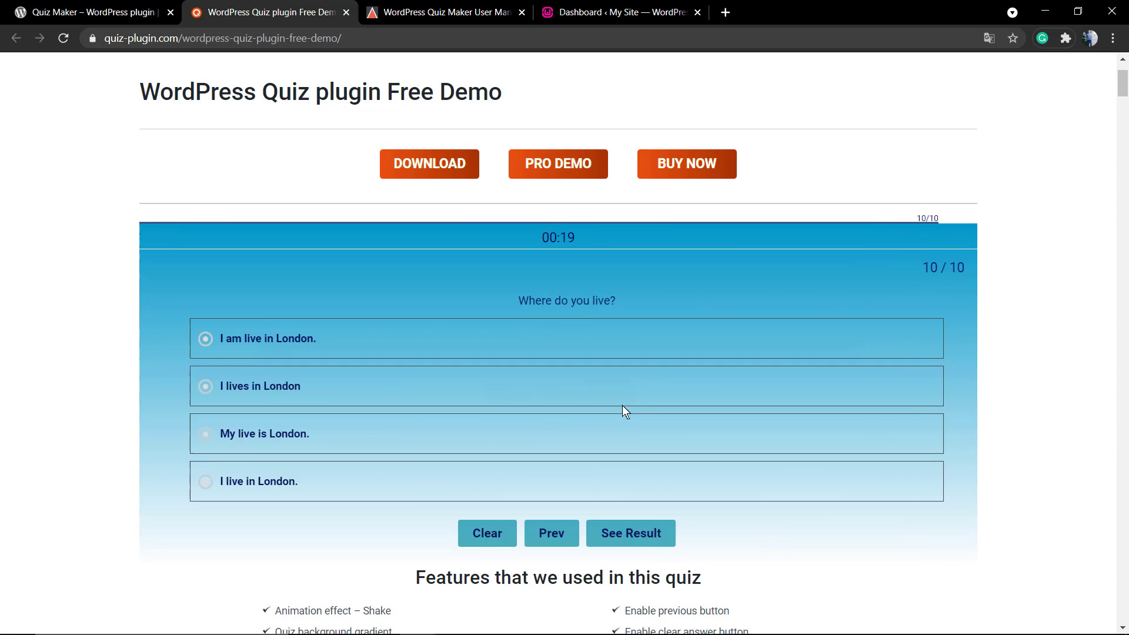
left_click(401, 350)
left_click(619, 532)
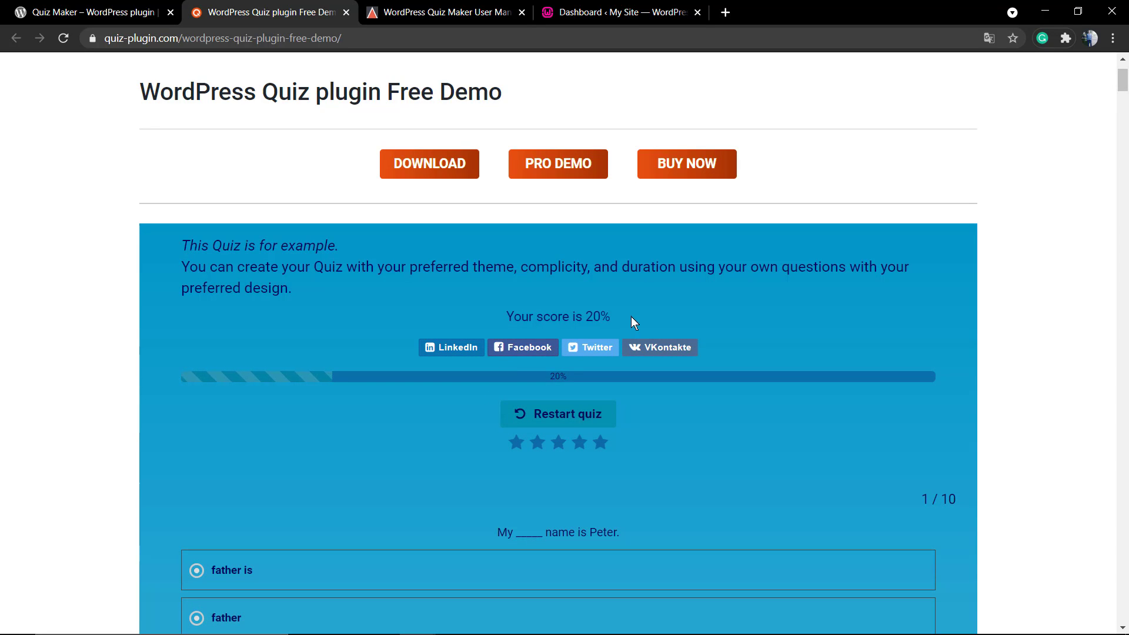
Step: Review the 20% score and scroll through each question's chosen and correct answers
left_click_drag(631, 316, 499, 320)
left_click(658, 313)
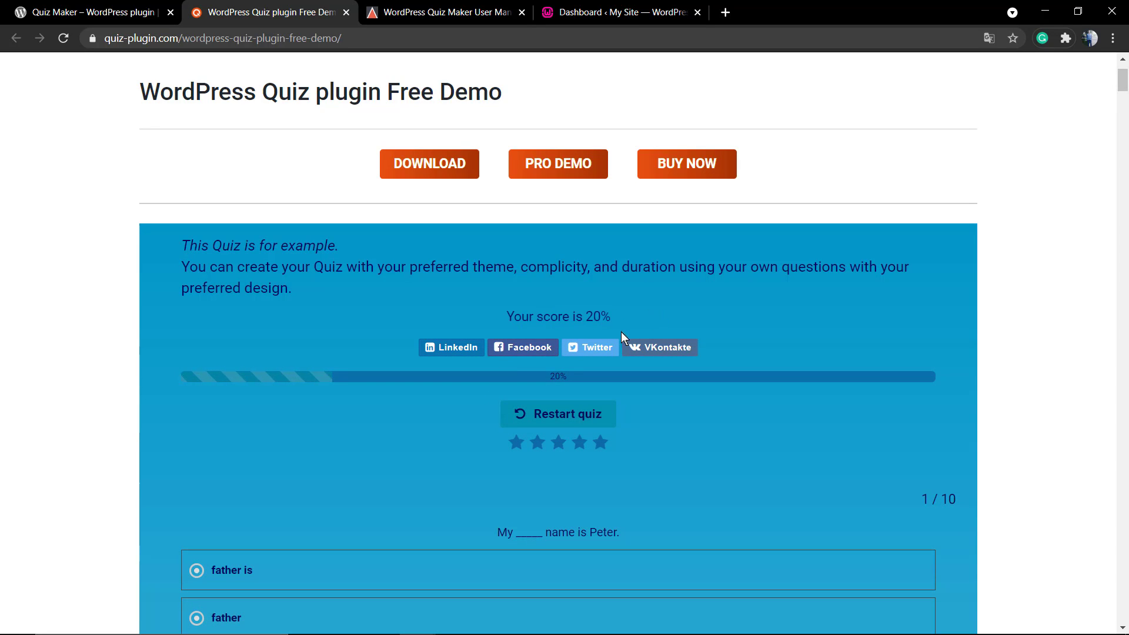
left_click_drag(305, 292, 160, 252)
left_click(362, 298)
scroll(362, 298, "down", 2)
scroll(426, 348, "down", 2)
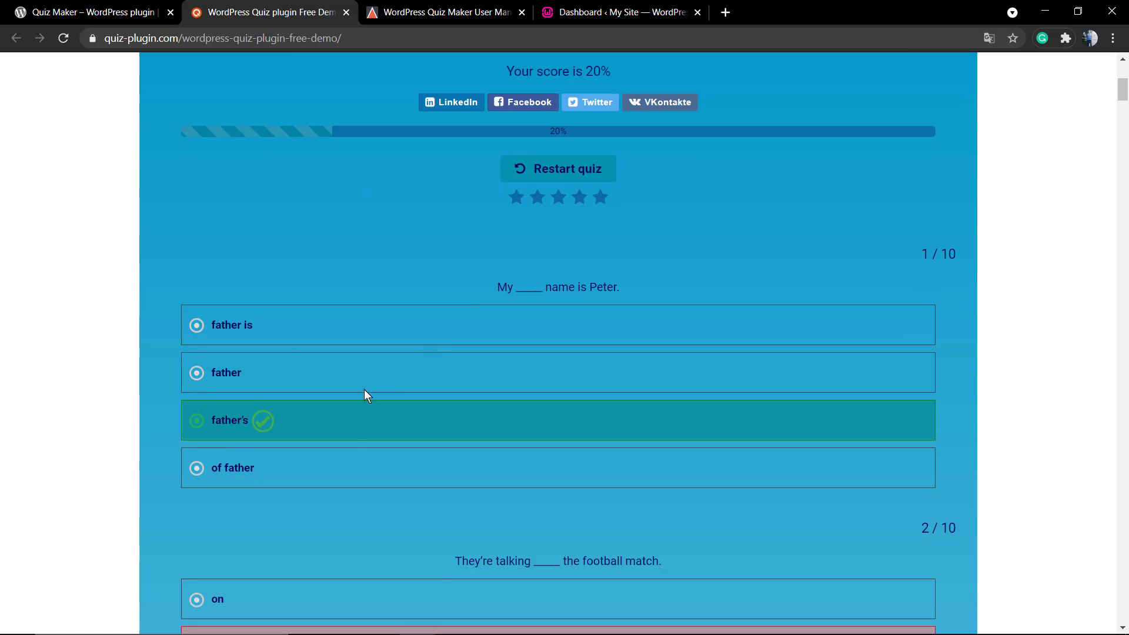
scroll(350, 433, "down", 14)
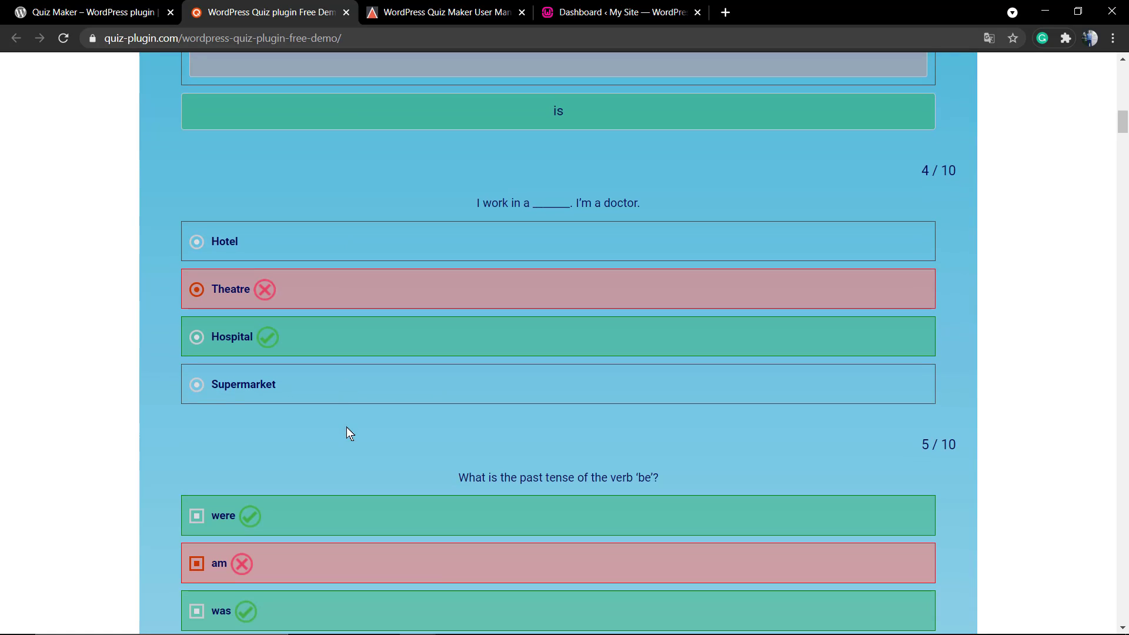
scroll(347, 427, "down", 11)
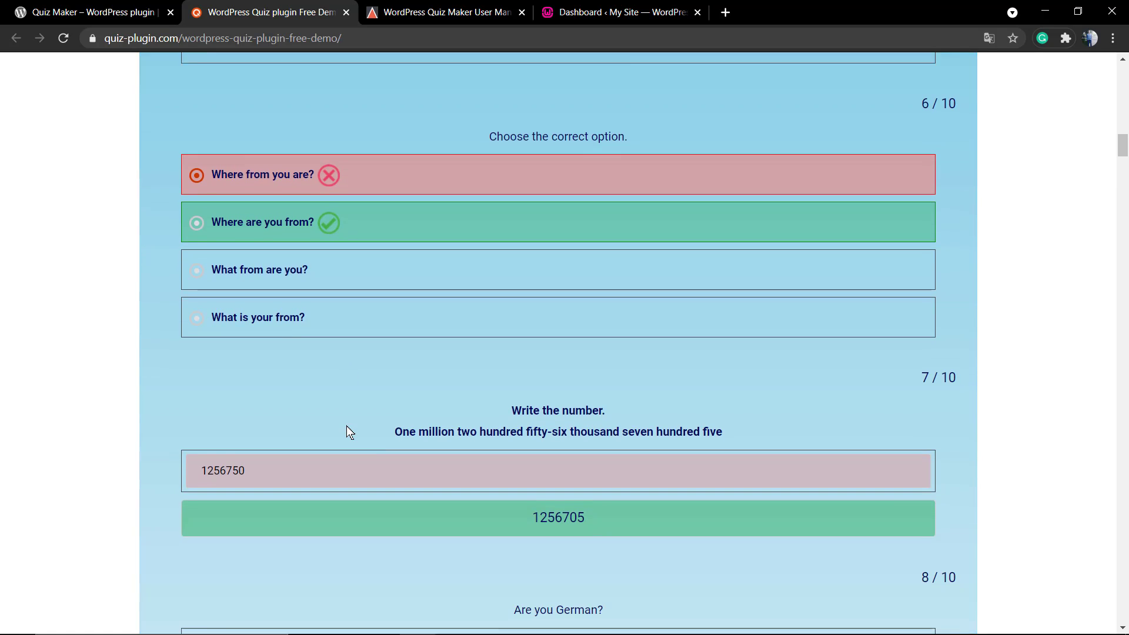
scroll(347, 426, "down", 1)
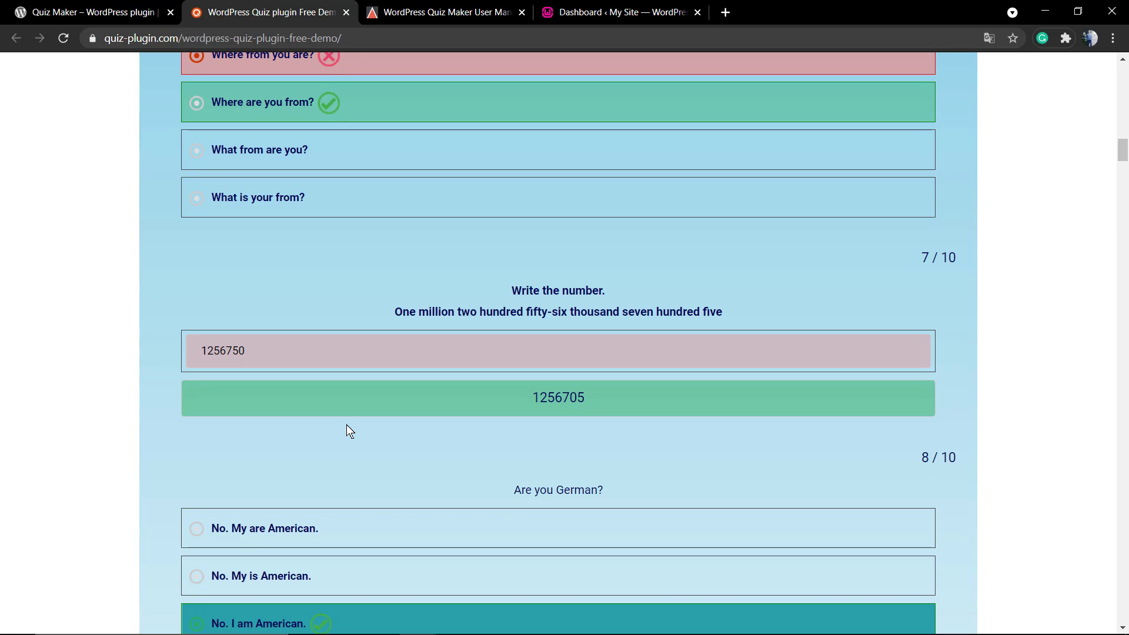
scroll(347, 424, "up", 2)
scroll(347, 424, "down", 4)
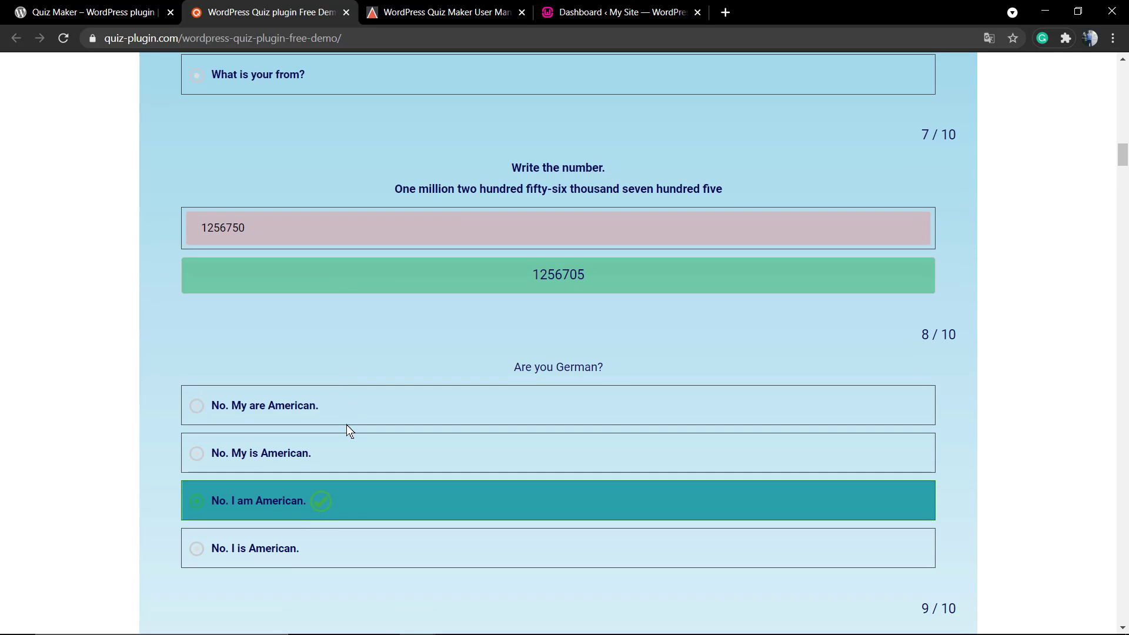
scroll(345, 425, "down", 8)
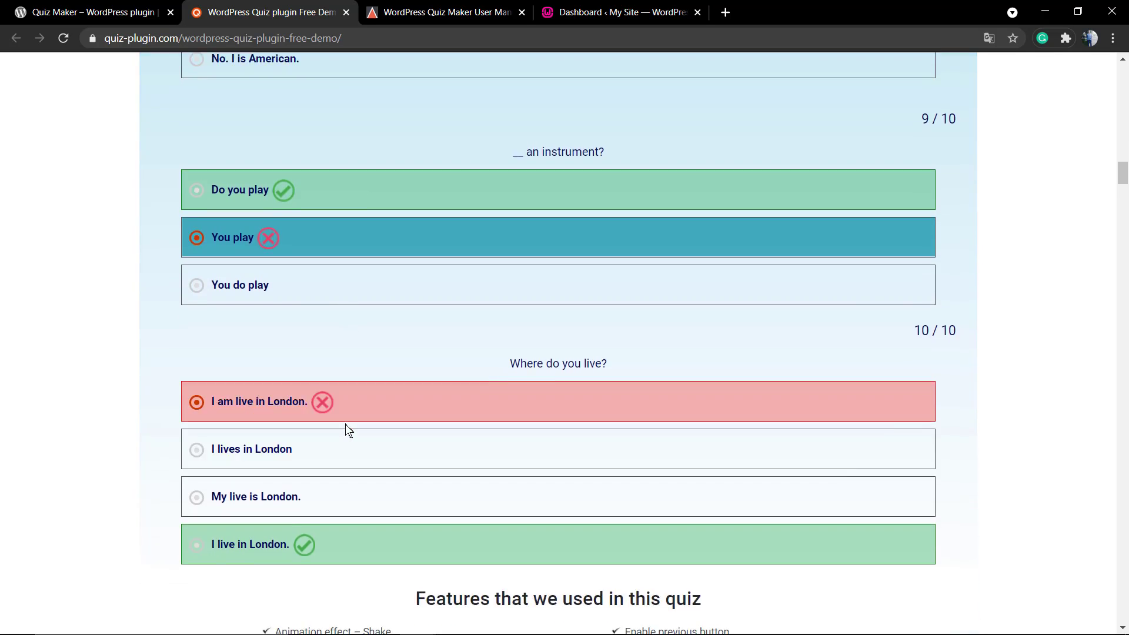
scroll(345, 424, "down", 2)
scroll(341, 418, "up", 20)
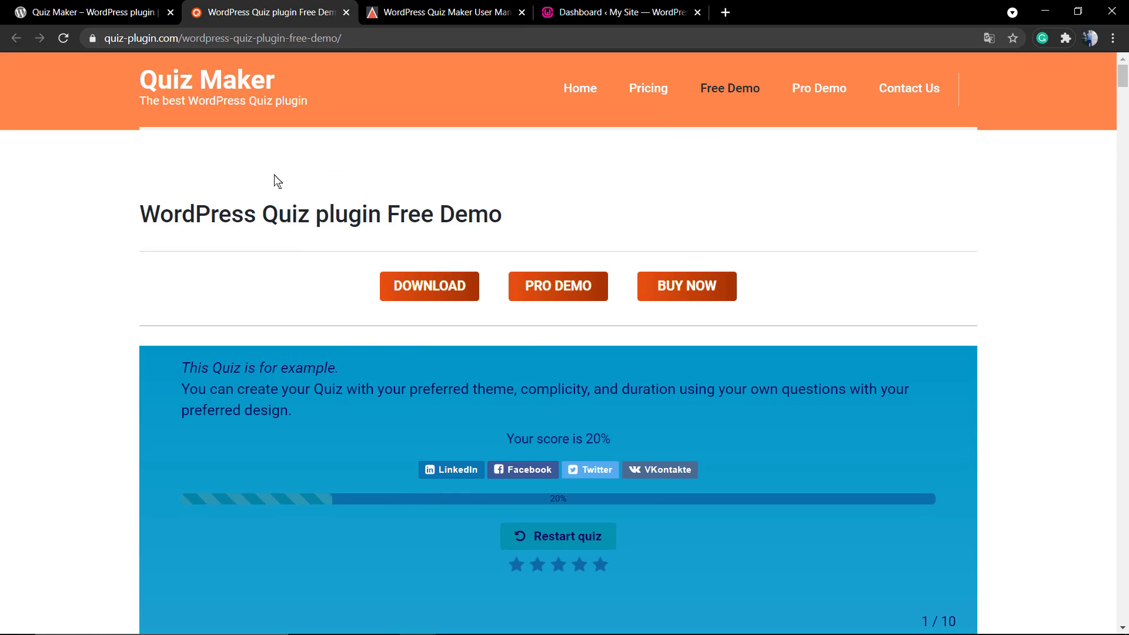
Step: Open WordPress's Add Plugins page via Plugins > Add New, then select the 'Quiz Maker' title on WordPress.org
left_click(94, 10)
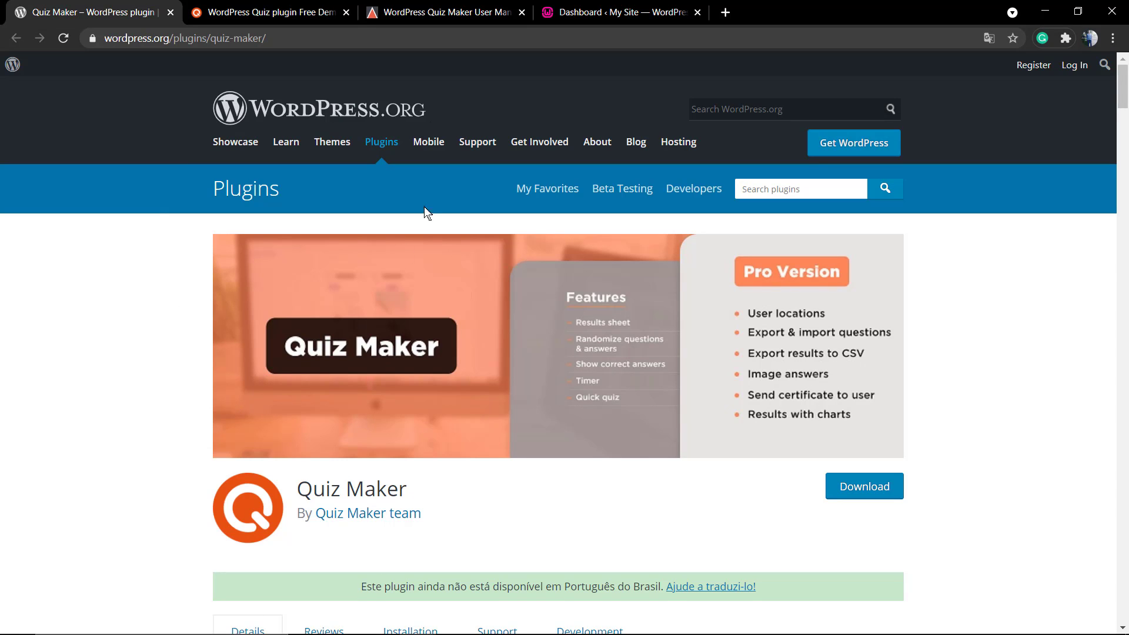
left_click(572, 12)
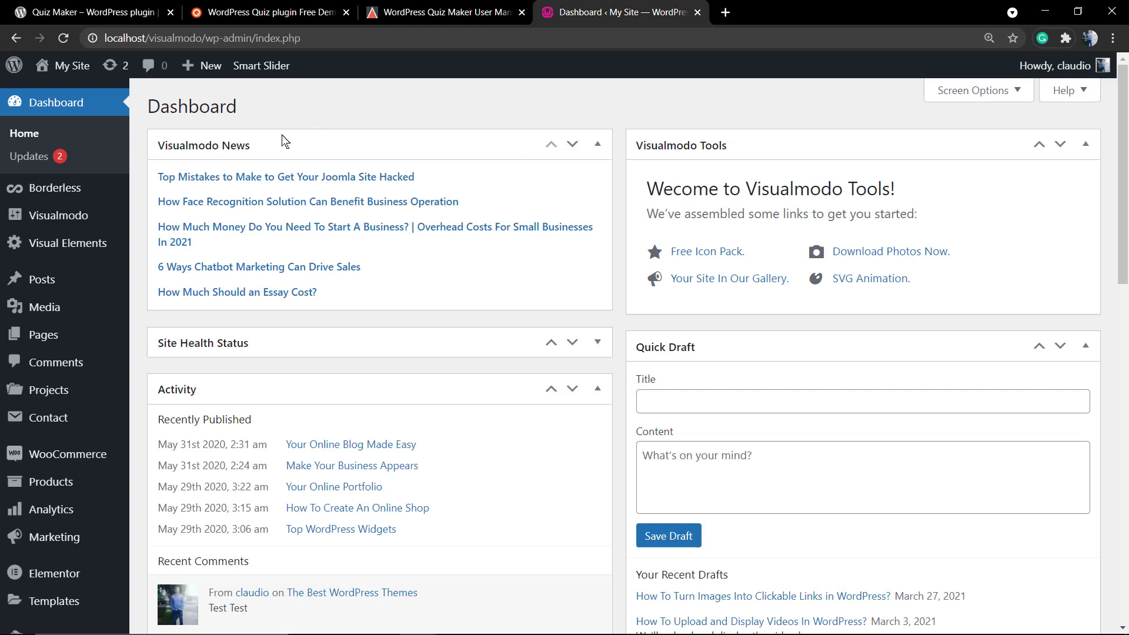
mouse_move(56, 578)
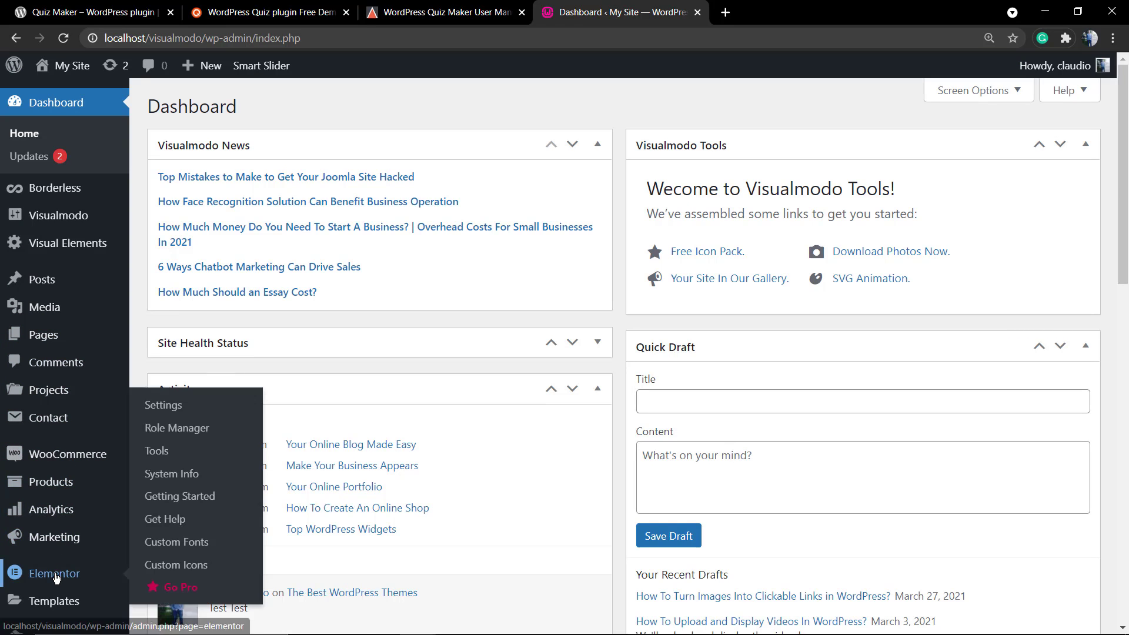
mouse_move(58, 408)
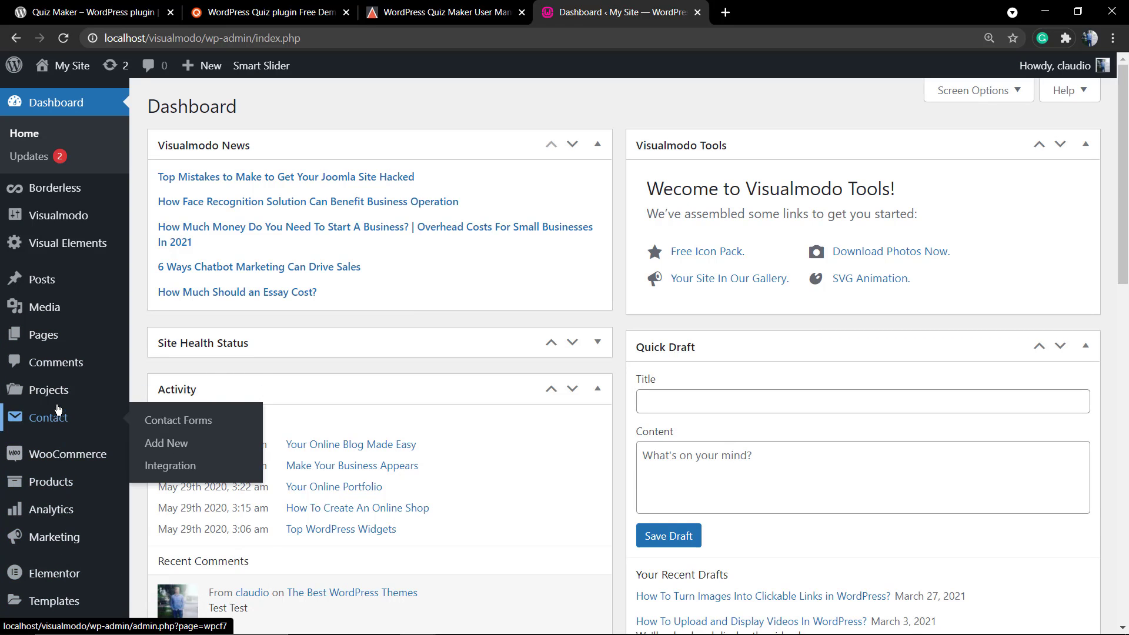
scroll(71, 464, "down", 2)
mouse_move(58, 469)
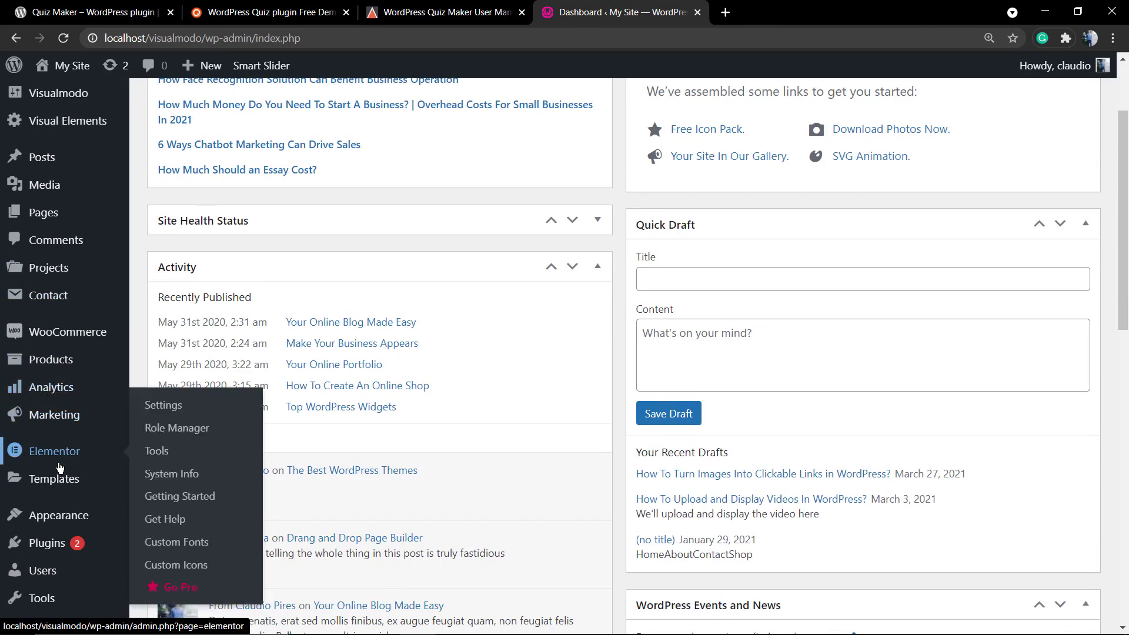
mouse_move(65, 517)
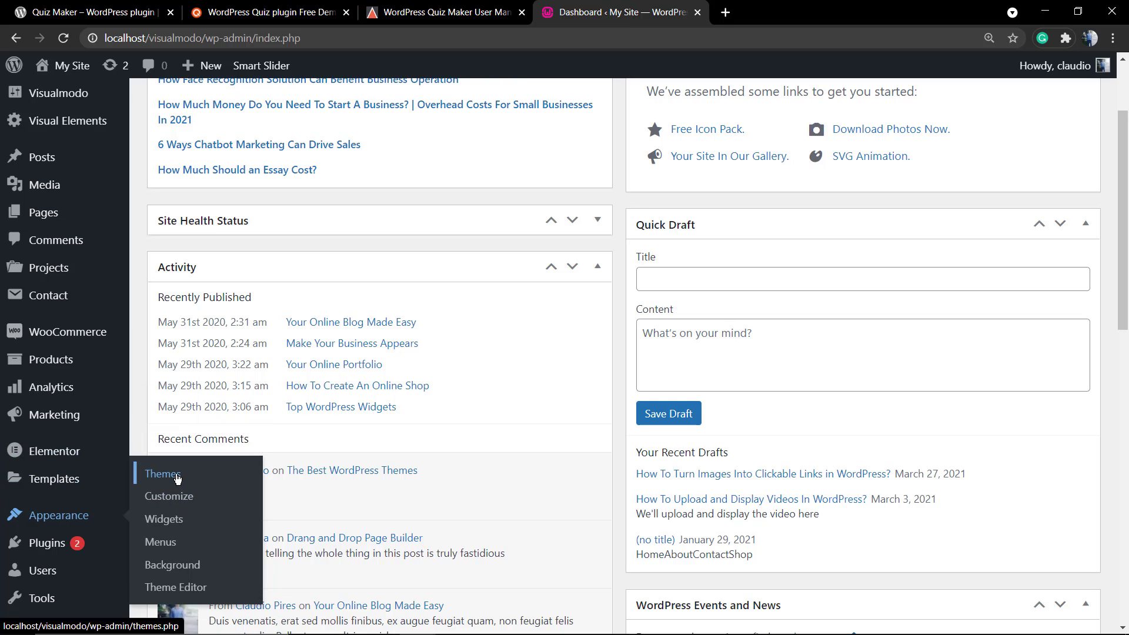
mouse_move(56, 543)
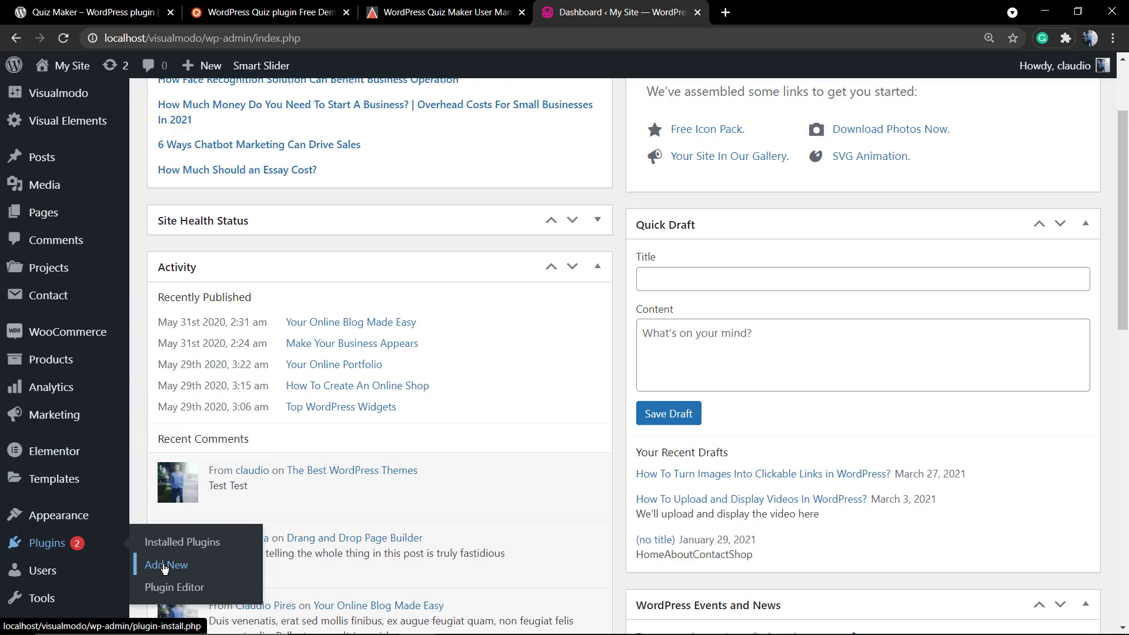
left_click(165, 565)
left_click(135, 8)
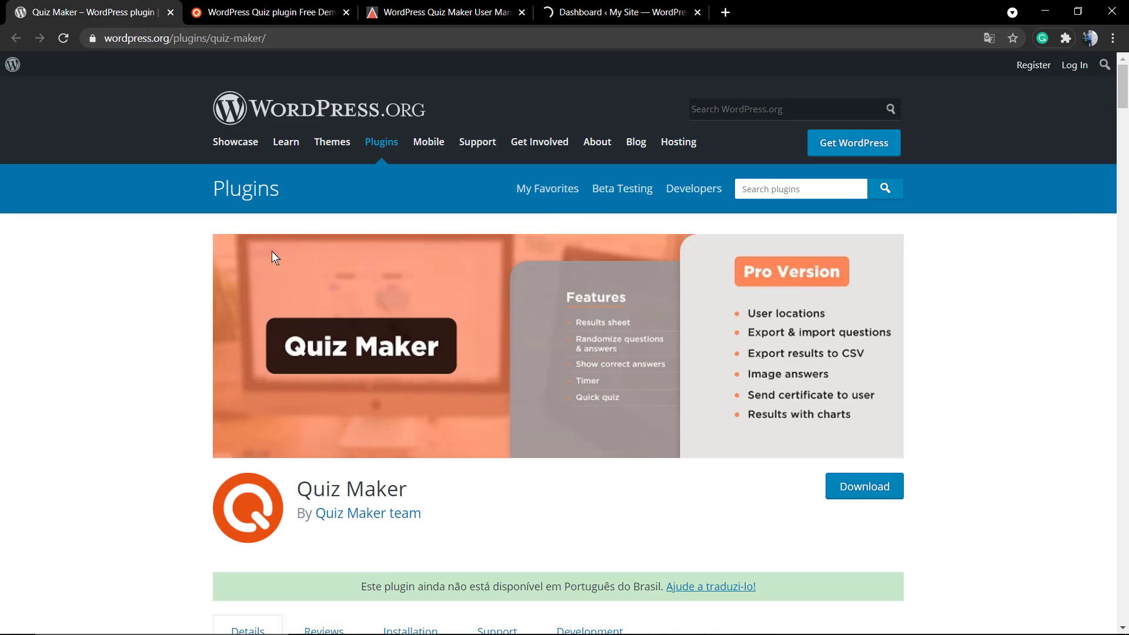
left_click_drag(407, 488, 304, 484)
key("ctrl+c")
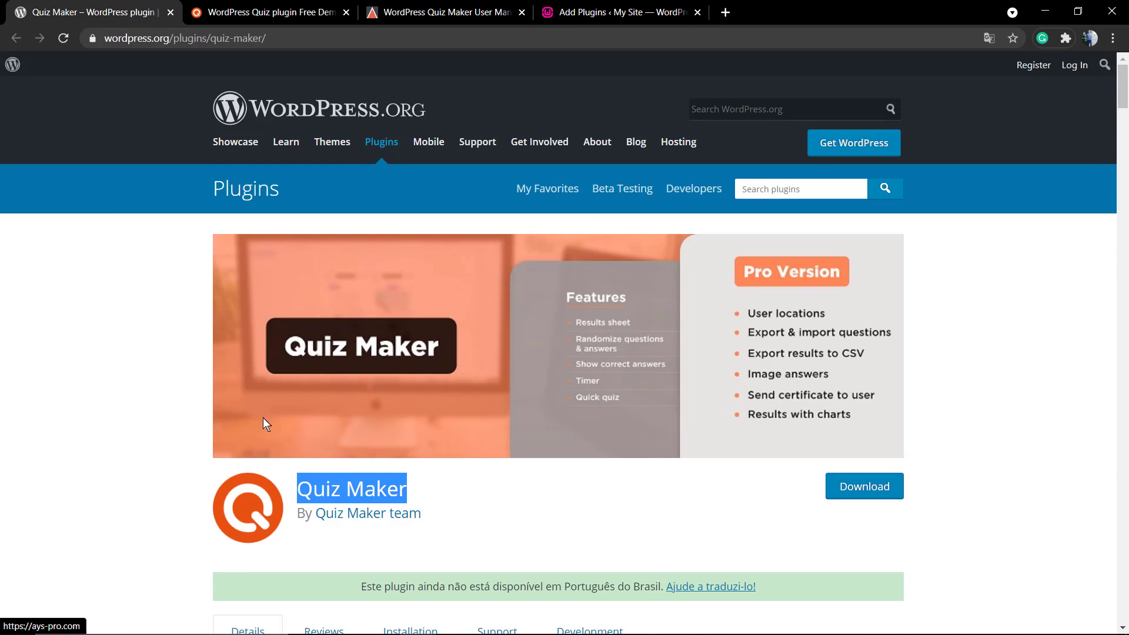
Step: Search the Add Plugins page for the pasted name 'Quiz Maker'
left_click(284, 9)
left_click(447, 9)
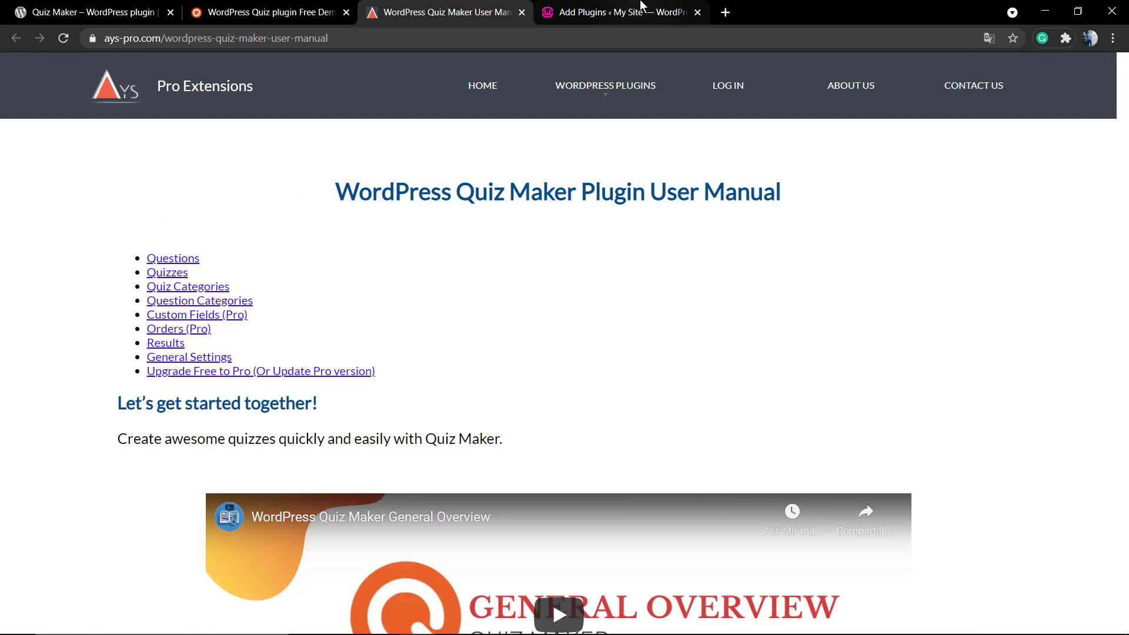
left_click(640, 9)
left_click(953, 146)
key("ctrl+v")
Step: Read the Quizzes section of the Quiz Maker User Manual
left_click(447, 9)
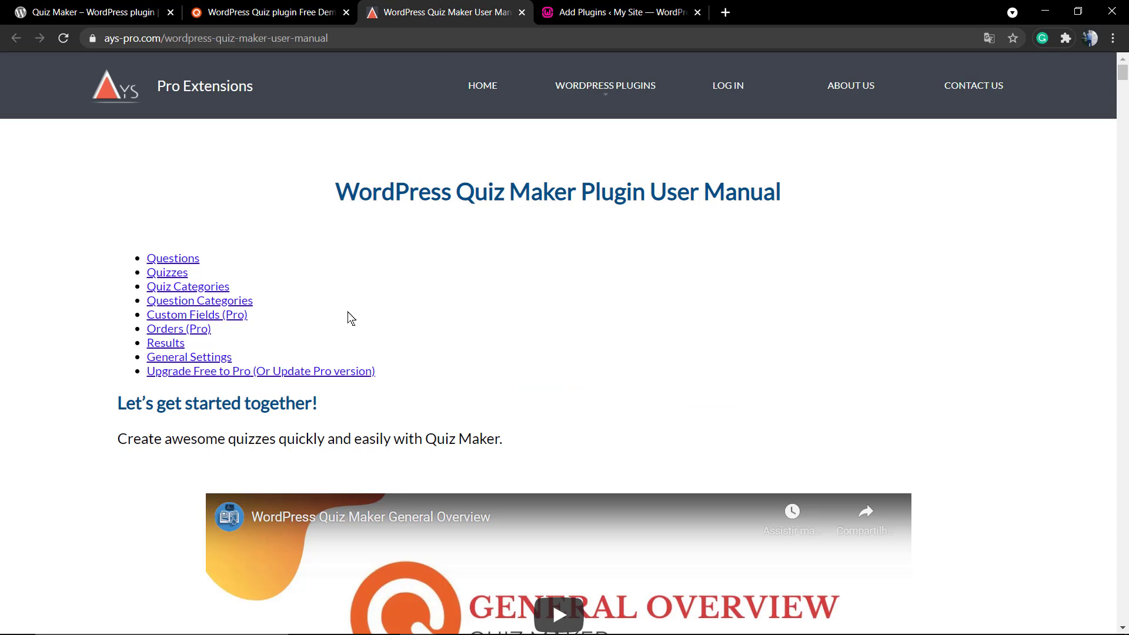
left_click(167, 277)
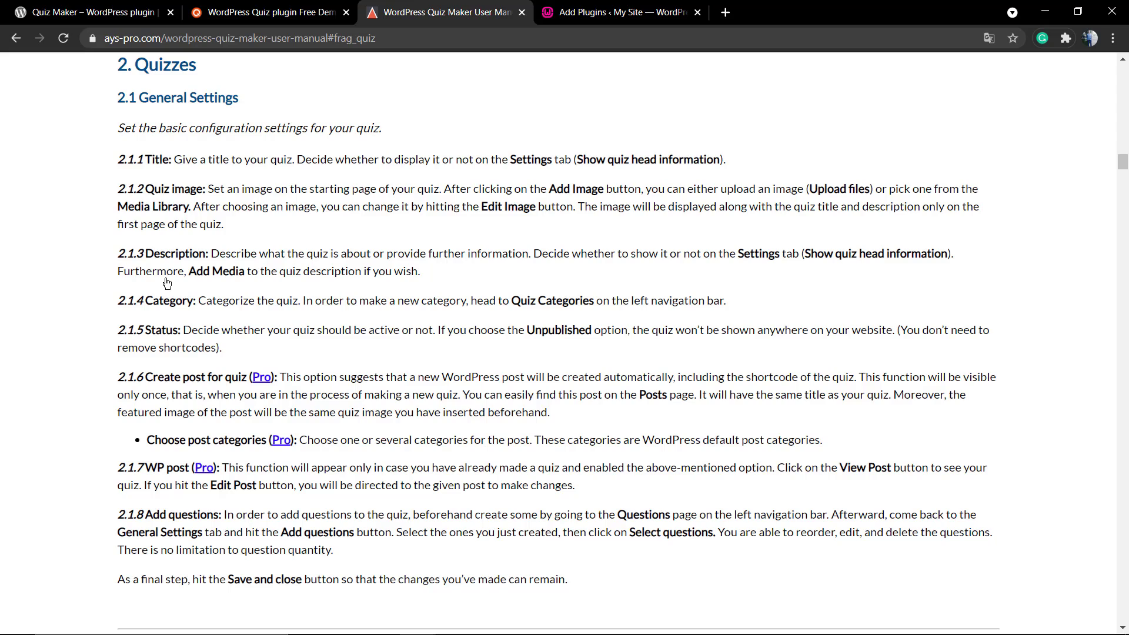
scroll(167, 283, "down", 13)
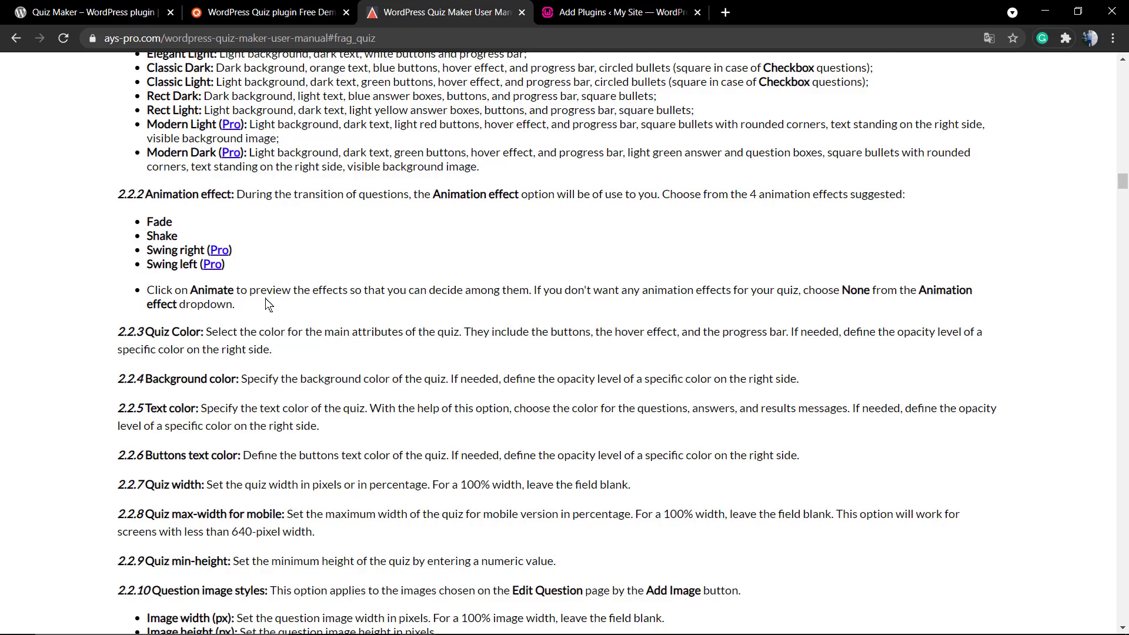
scroll(268, 303, "down", 10)
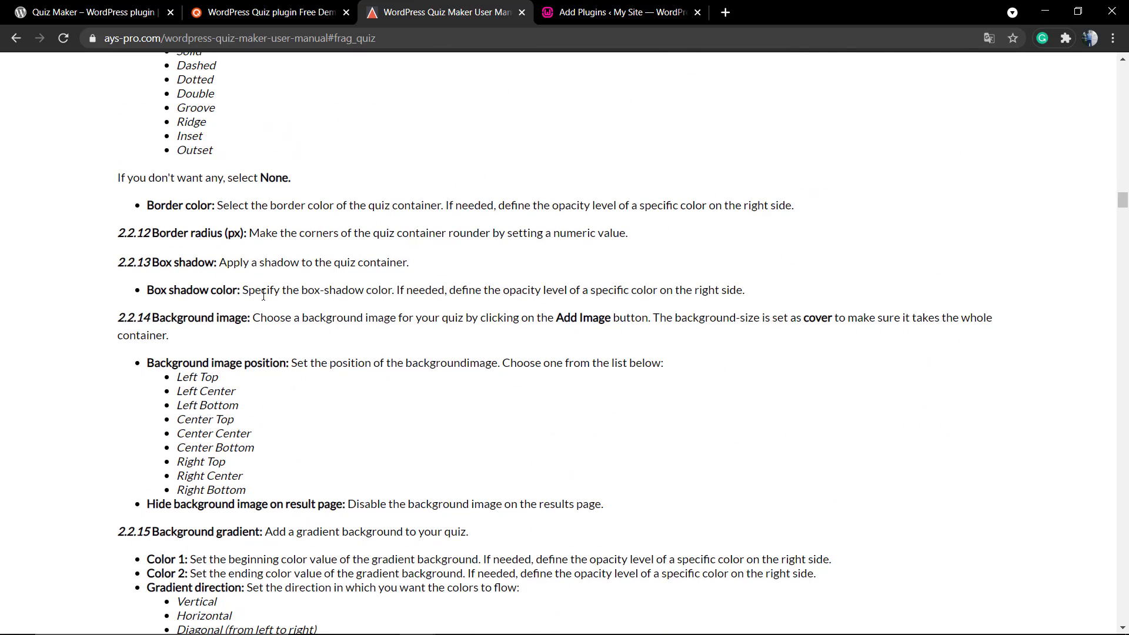
Step: Scroll through the quiz-plugin.com demo's sample quiz cards and feature lists
left_click(300, 9)
scroll(150, 334, "down", 10)
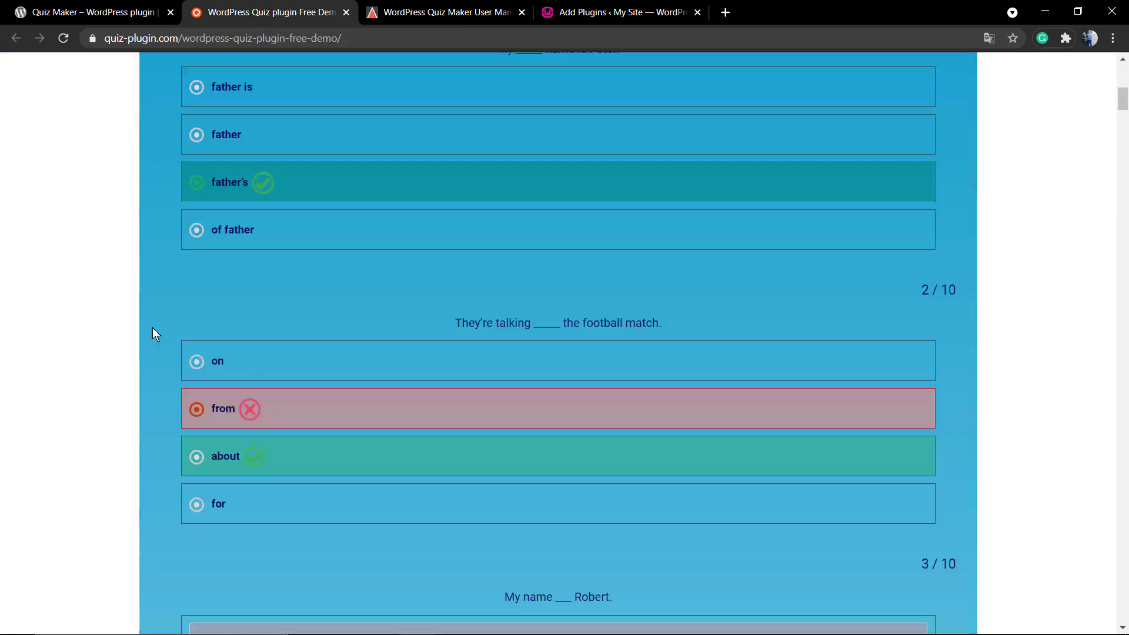
scroll(150, 334, "down", 20)
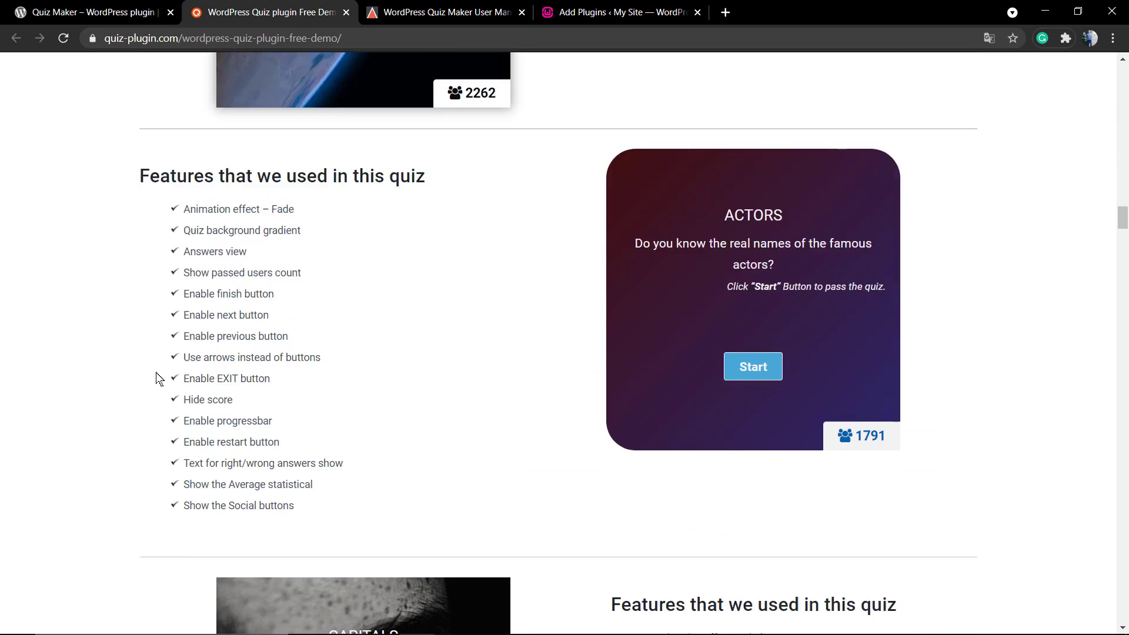
scroll(178, 357, "up", 5)
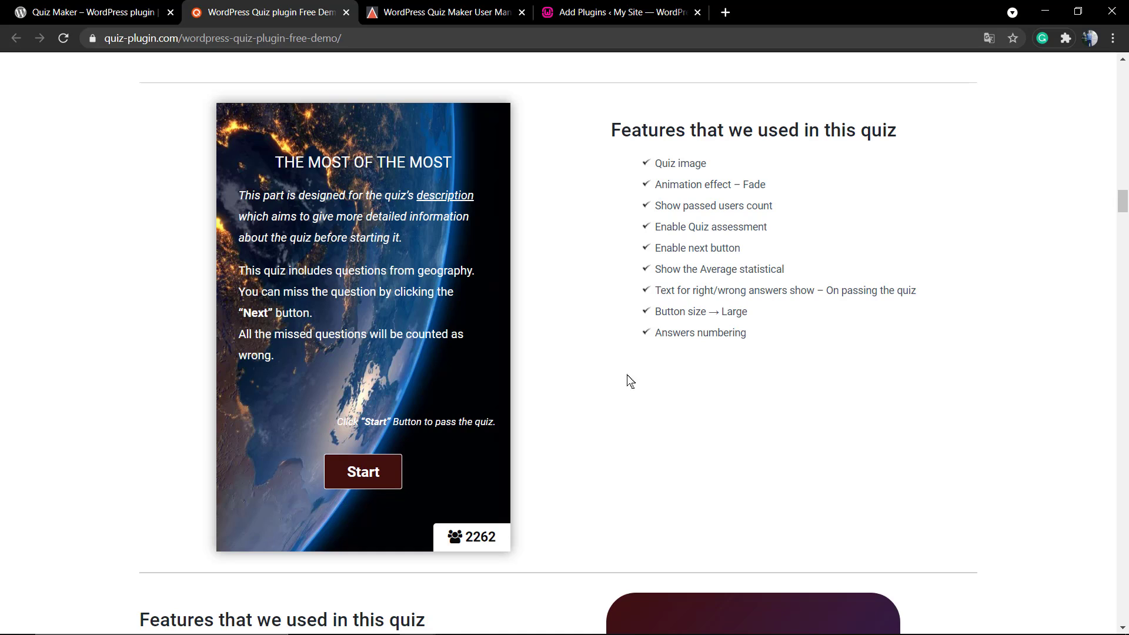
scroll(629, 376, "down", 20)
scroll(644, 330, "up", 6)
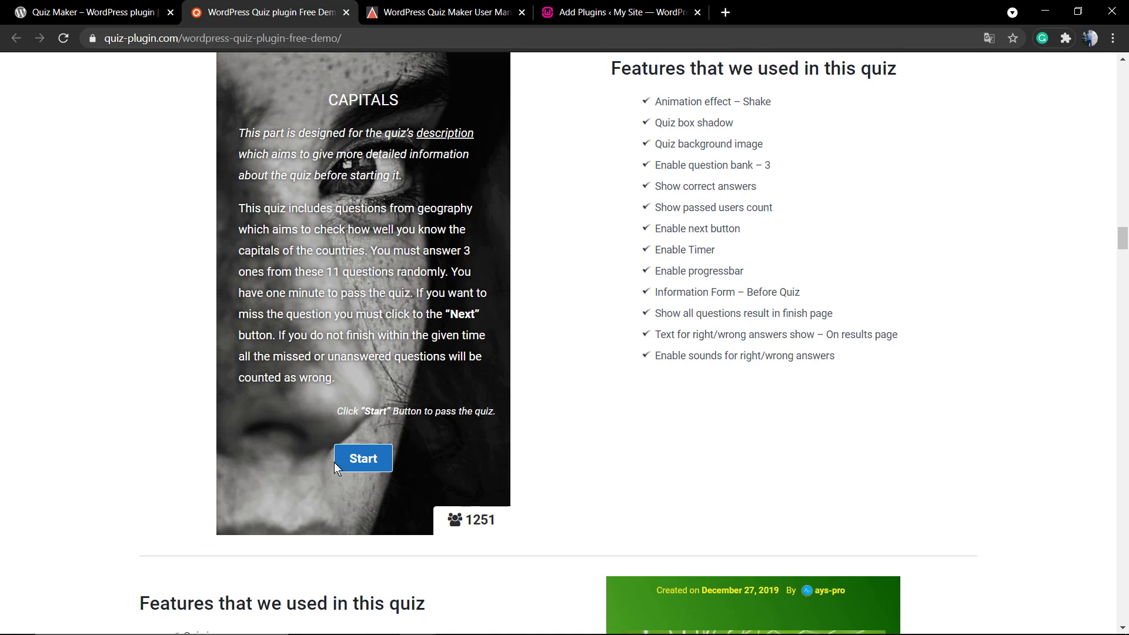
scroll(764, 288, "down", 10)
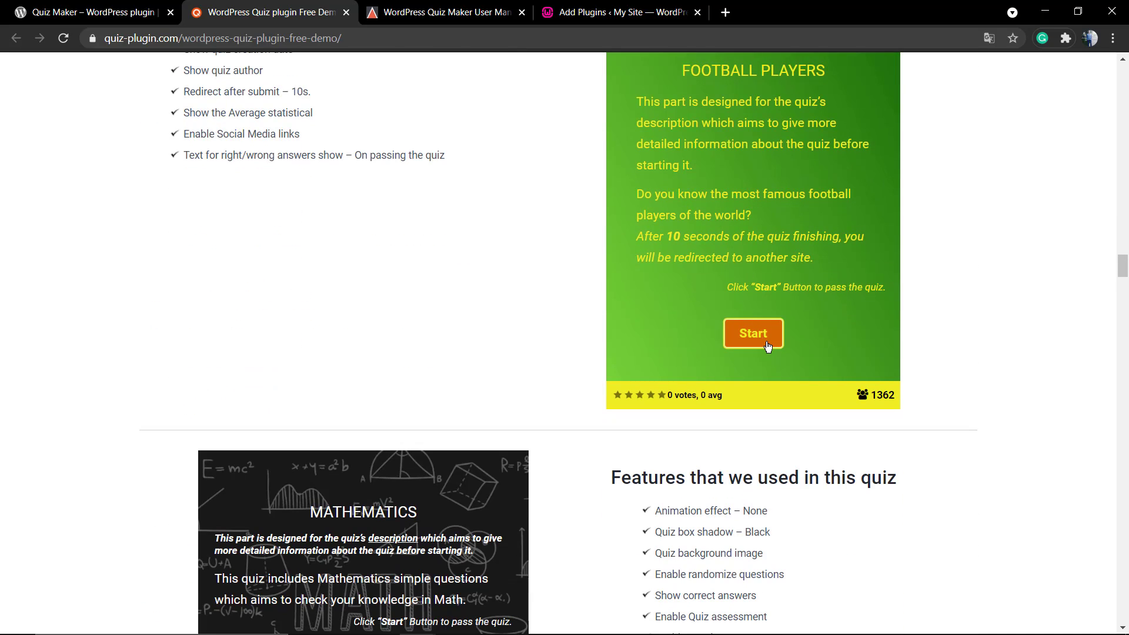
scroll(768, 346, "up", 2)
Step: Install Quiz Maker from the 'Quiz Maker' search results and activate it, opening its Quizzes list
left_click(646, 8)
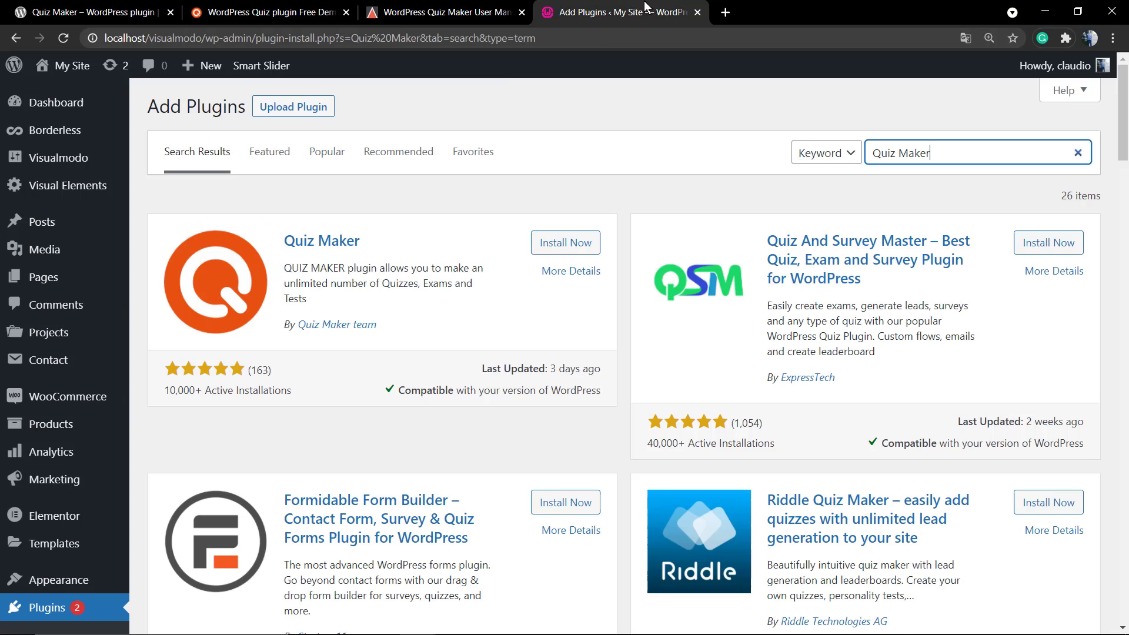
left_click(567, 251)
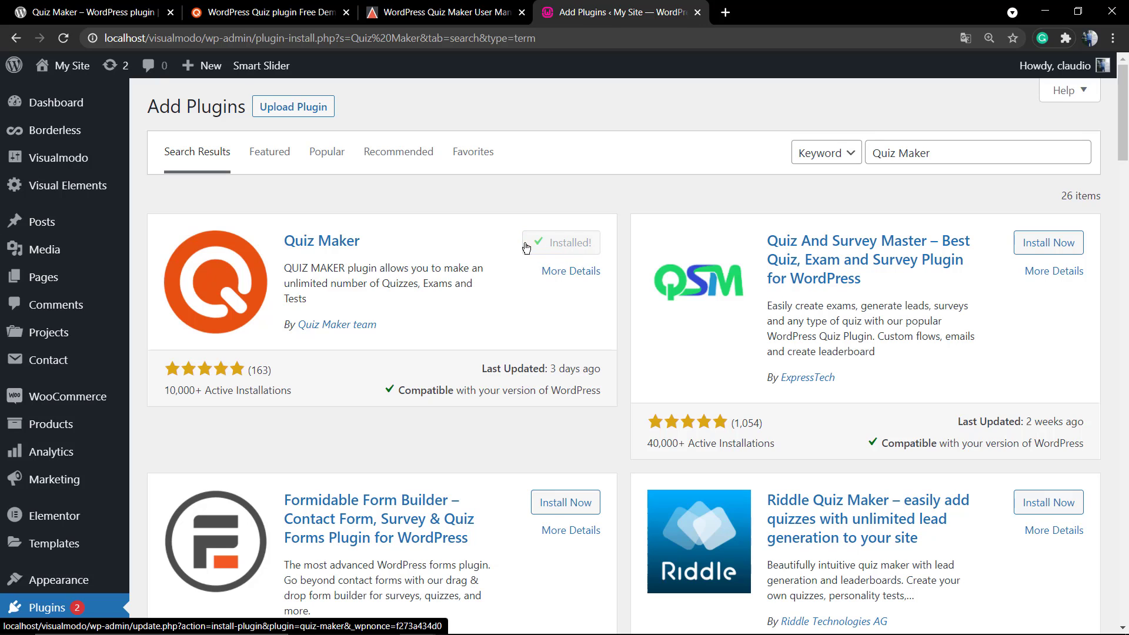
left_click(554, 248)
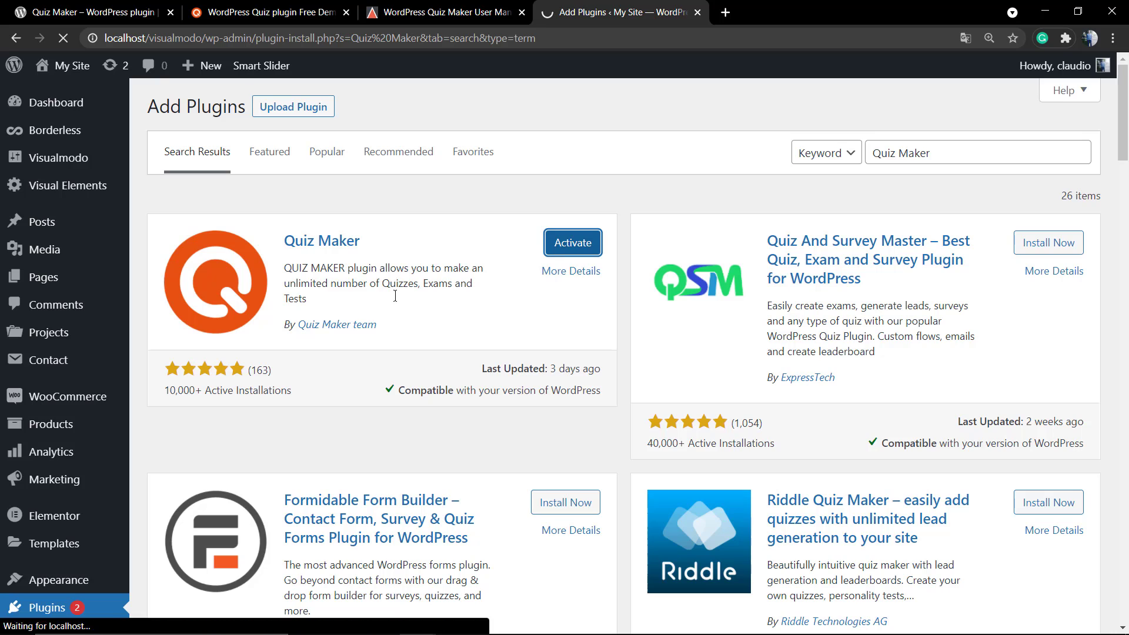
left_click_drag(376, 331, 299, 329)
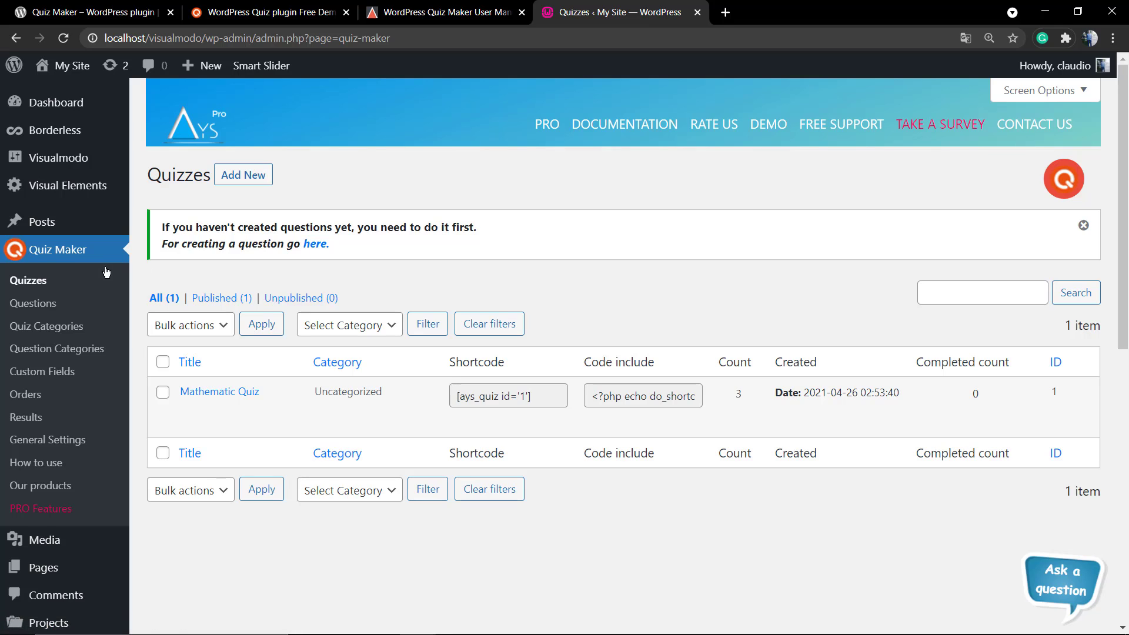
triple_click(183, 228)
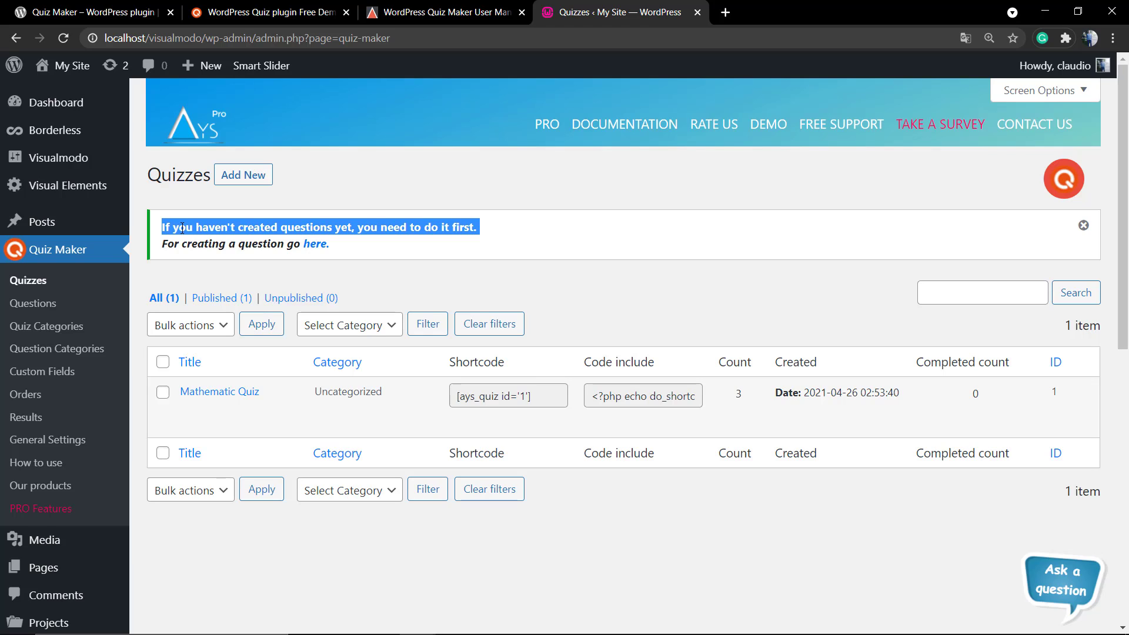
left_click(66, 309)
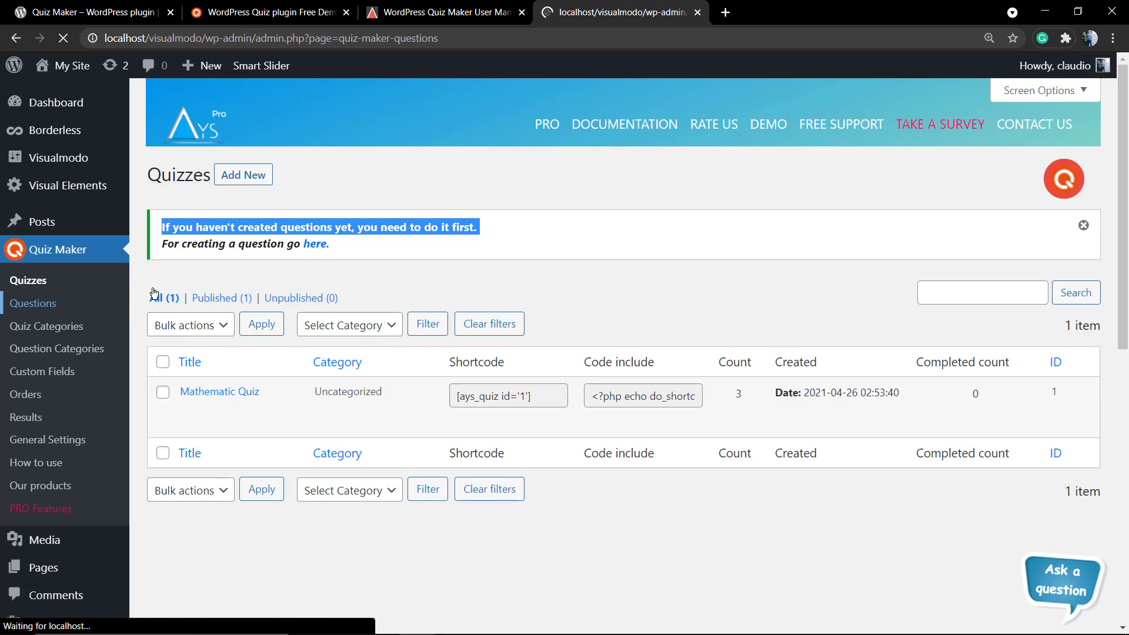
mouse_move(237, 388)
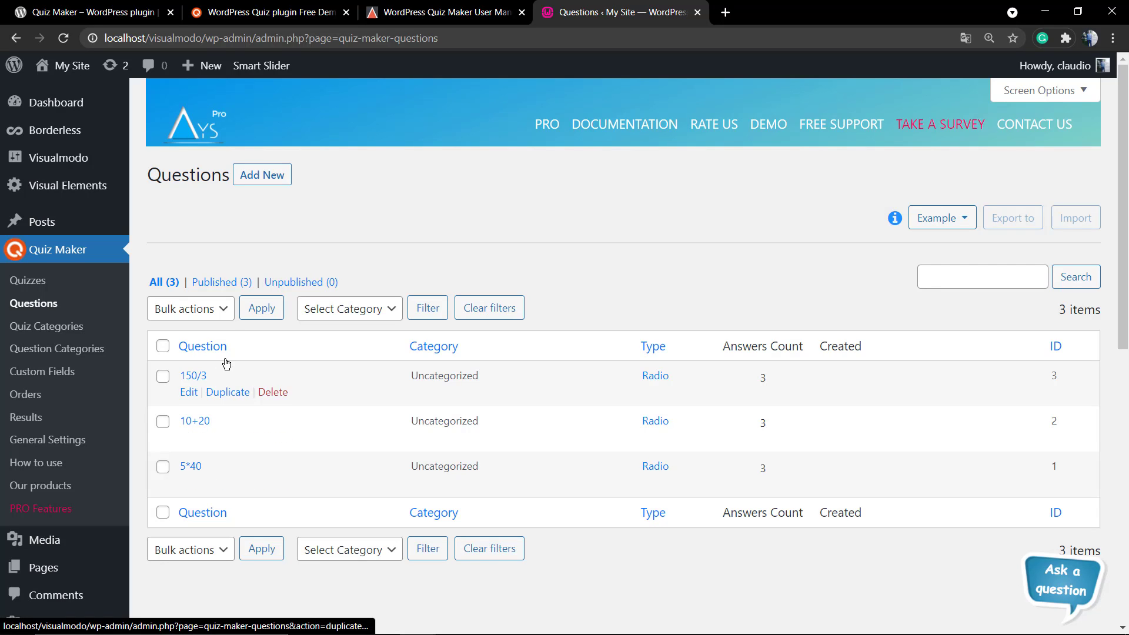
scroll(222, 362, "down", 4)
scroll(225, 364, "up", 4)
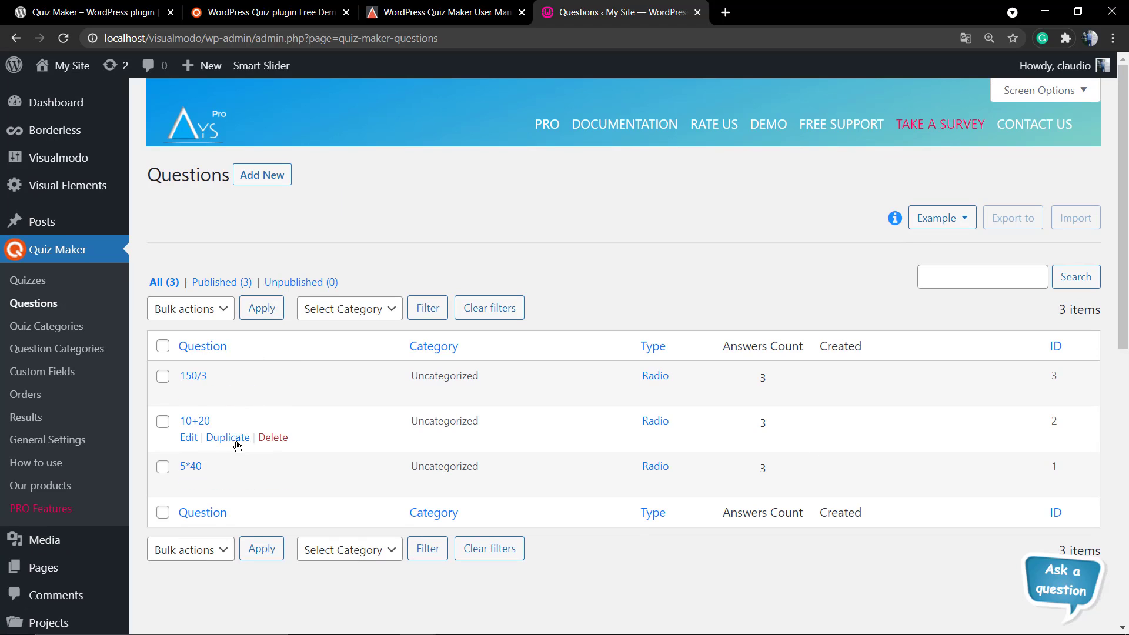
scroll(237, 443, "down", 2)
Step: Visit the Quiz Categories and Question Categories lists, then scroll the Custom Fields page
left_click(45, 204)
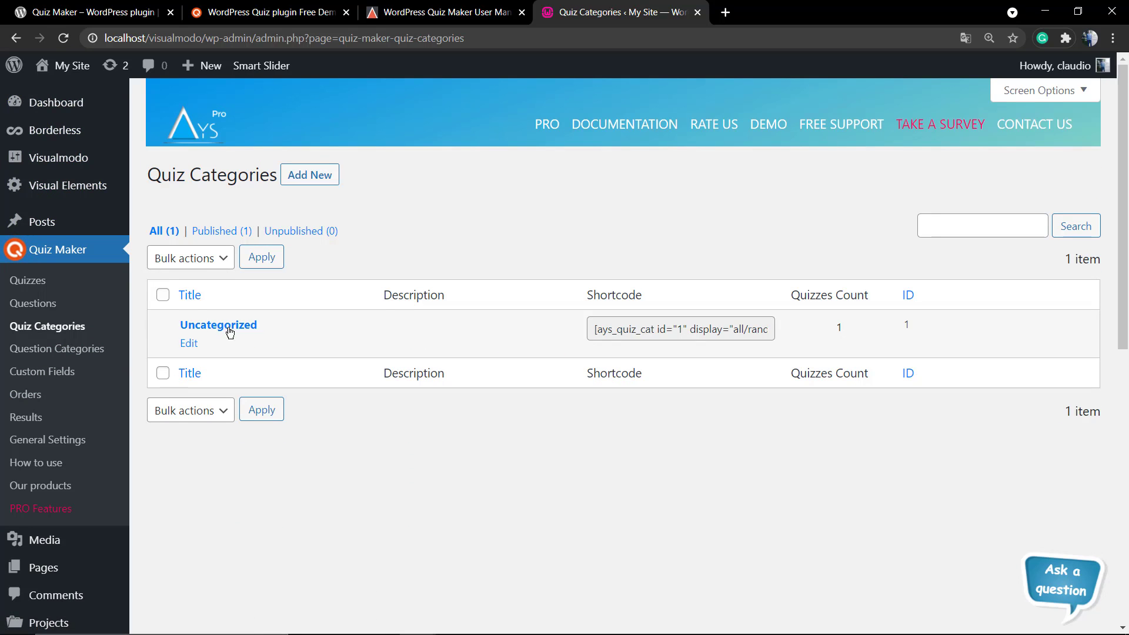
left_click(54, 352)
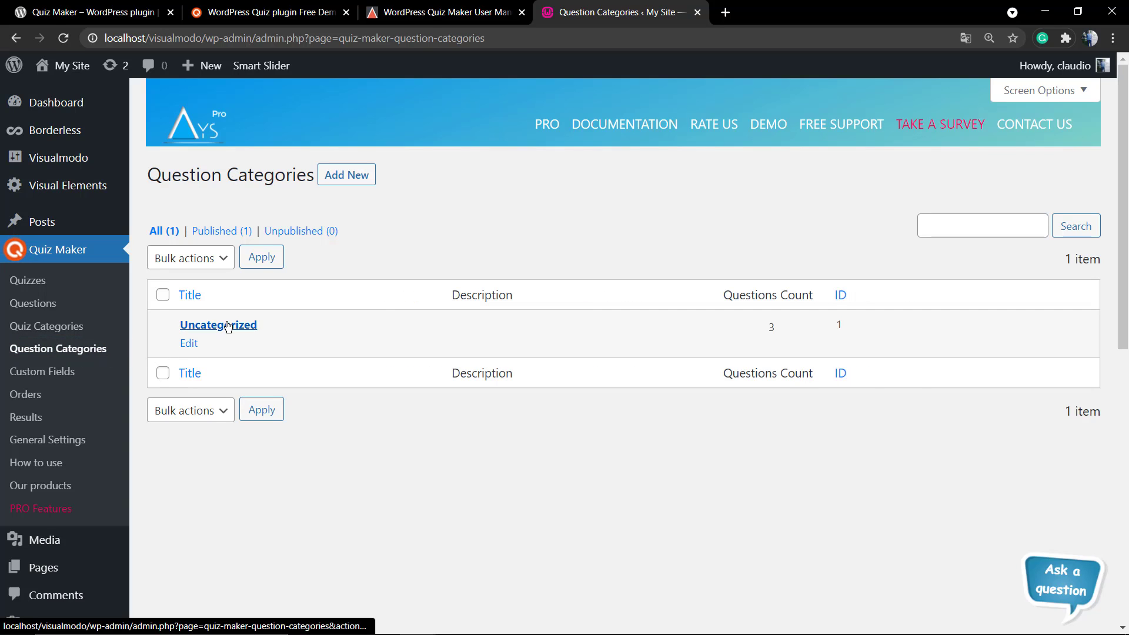
left_click(75, 372)
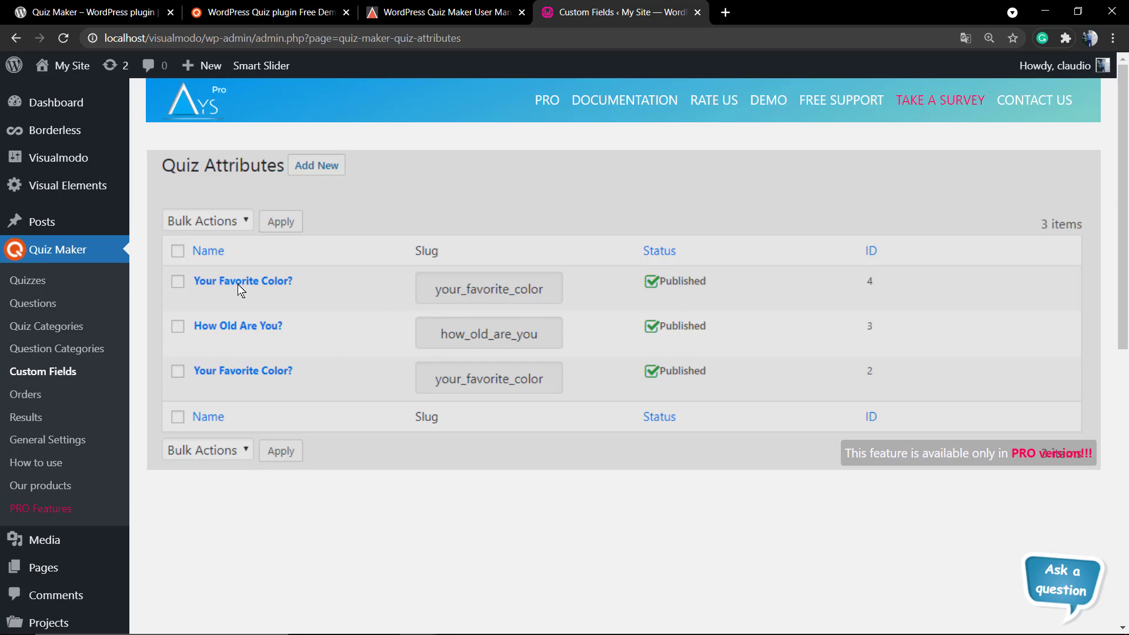
scroll(398, 435, "down", 2)
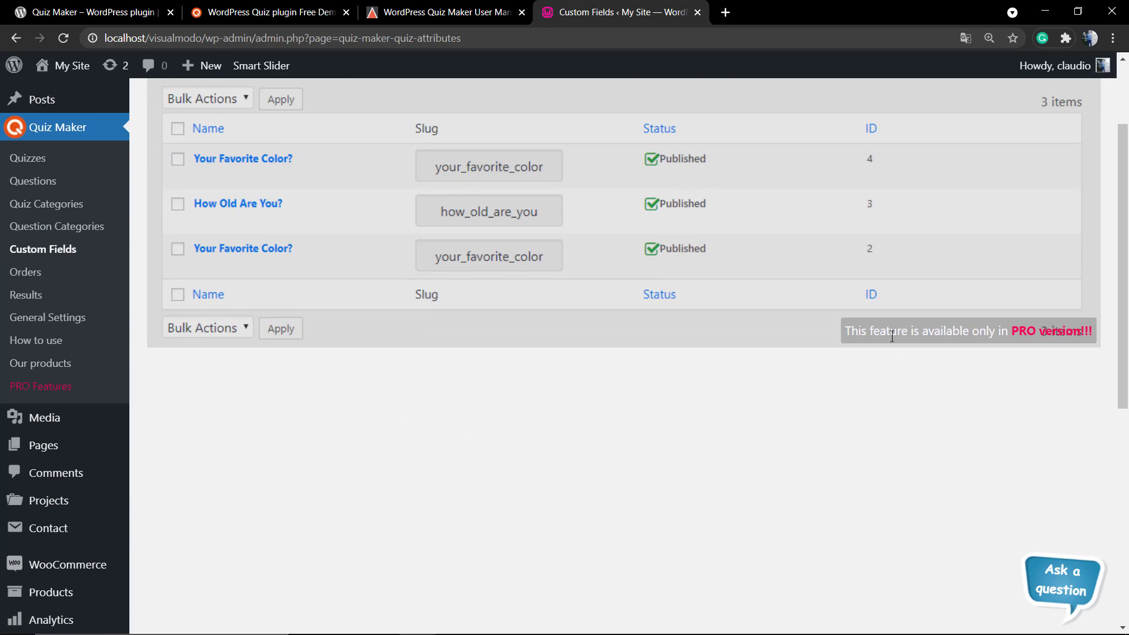
scroll(23, 376, "up", 2)
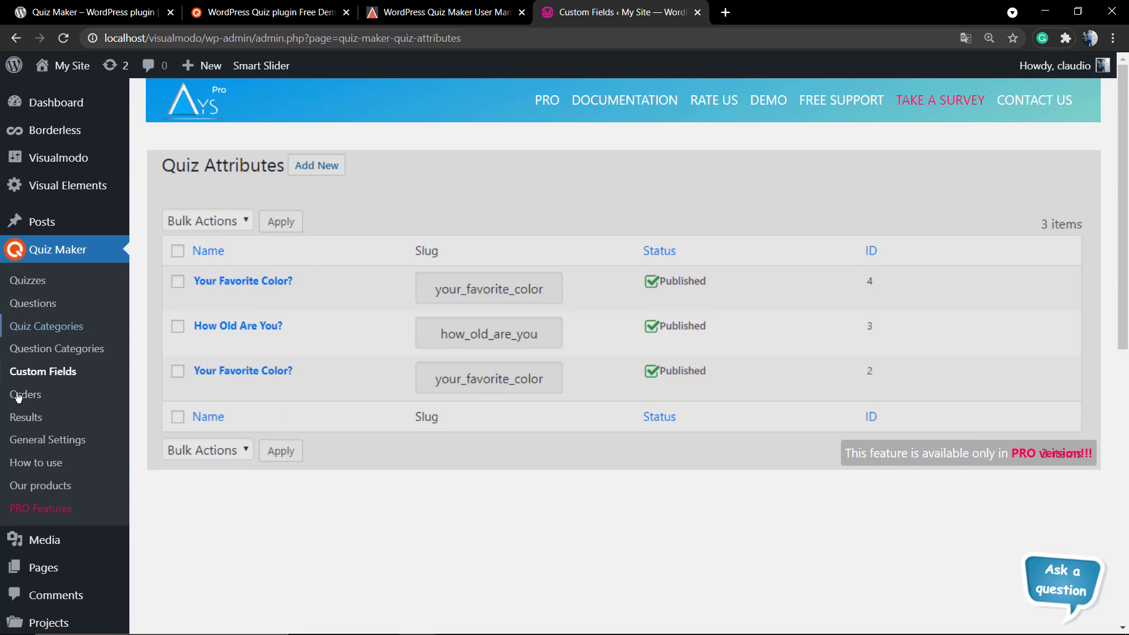
Step: Review the Orders list, then open the Results page's Leaderboard
left_click(18, 398)
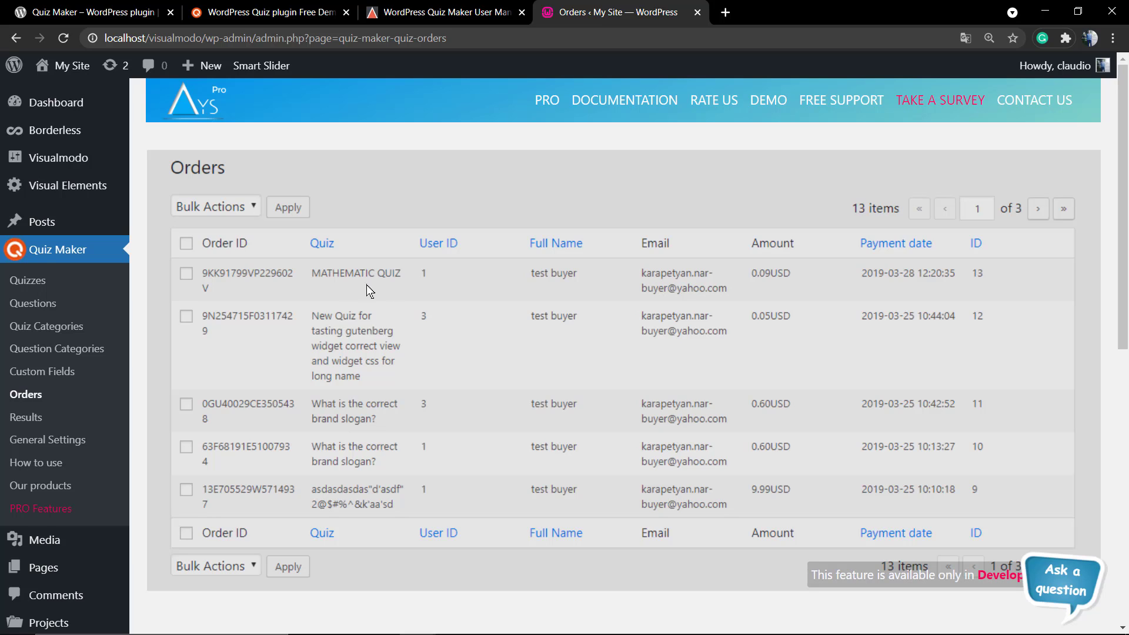
left_click(25, 416)
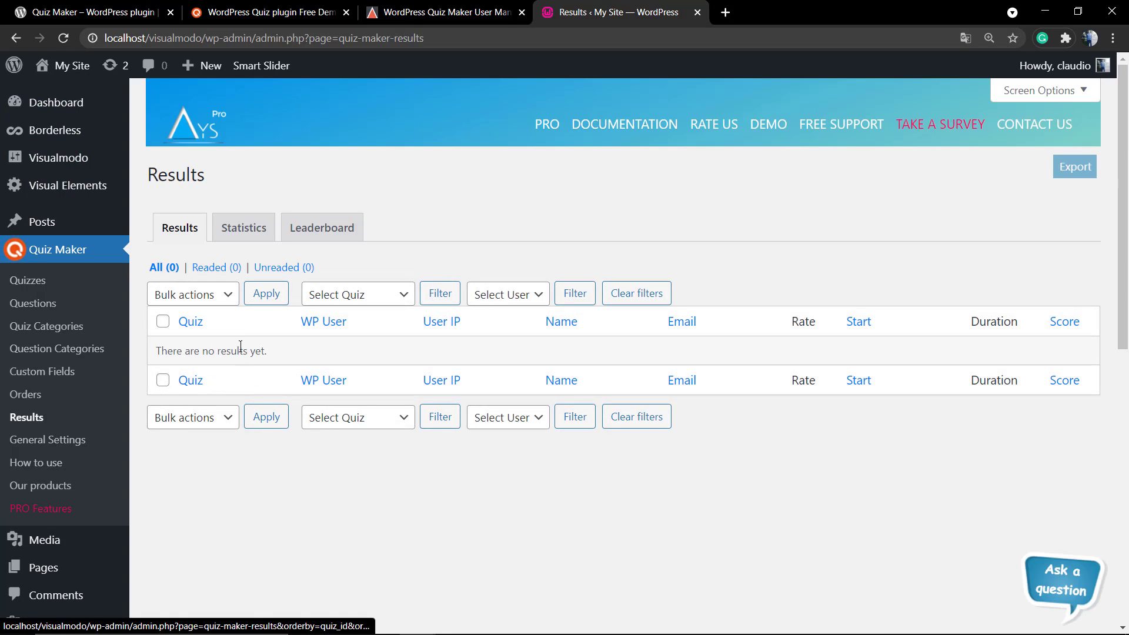
left_click(318, 235)
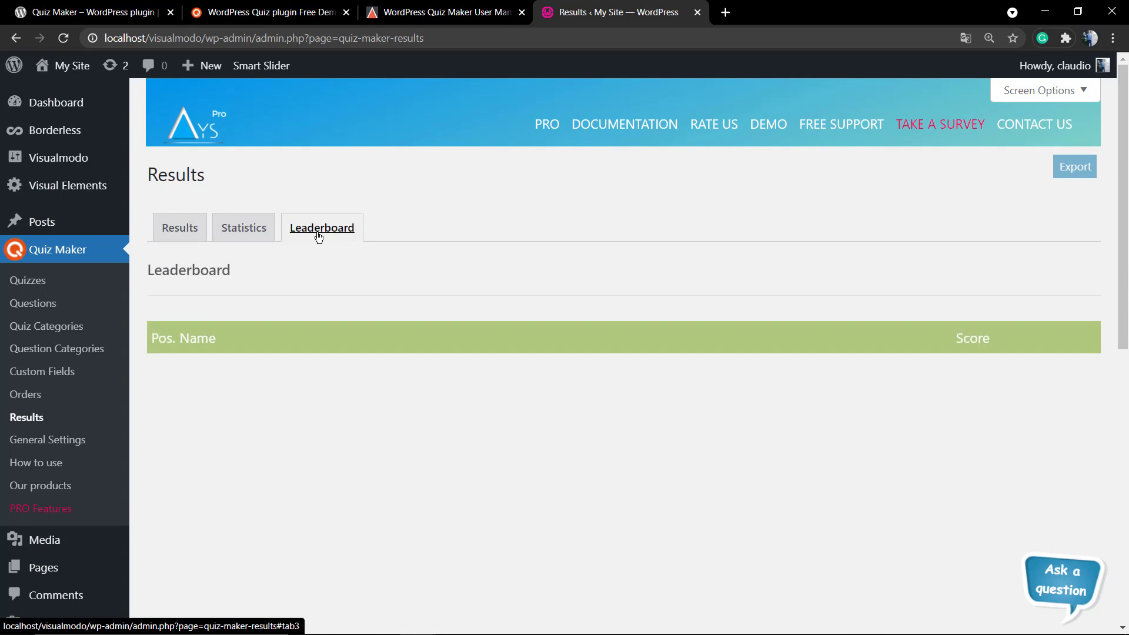
Step: Scroll through the Statistics charts for all quizzes
left_click(245, 229)
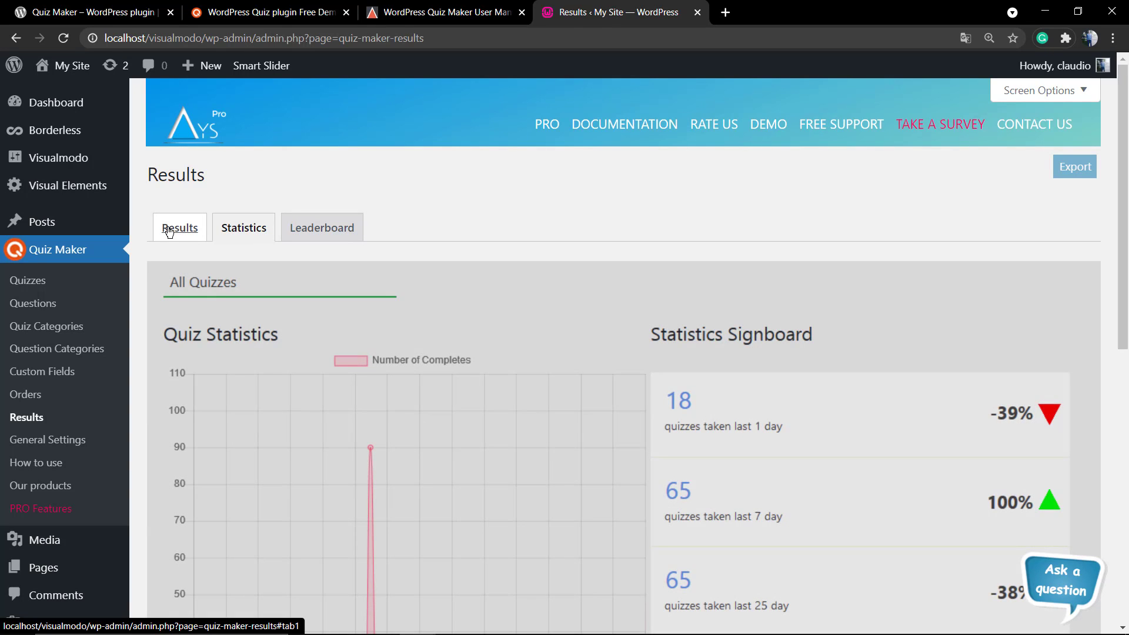
scroll(378, 310, "down", 6)
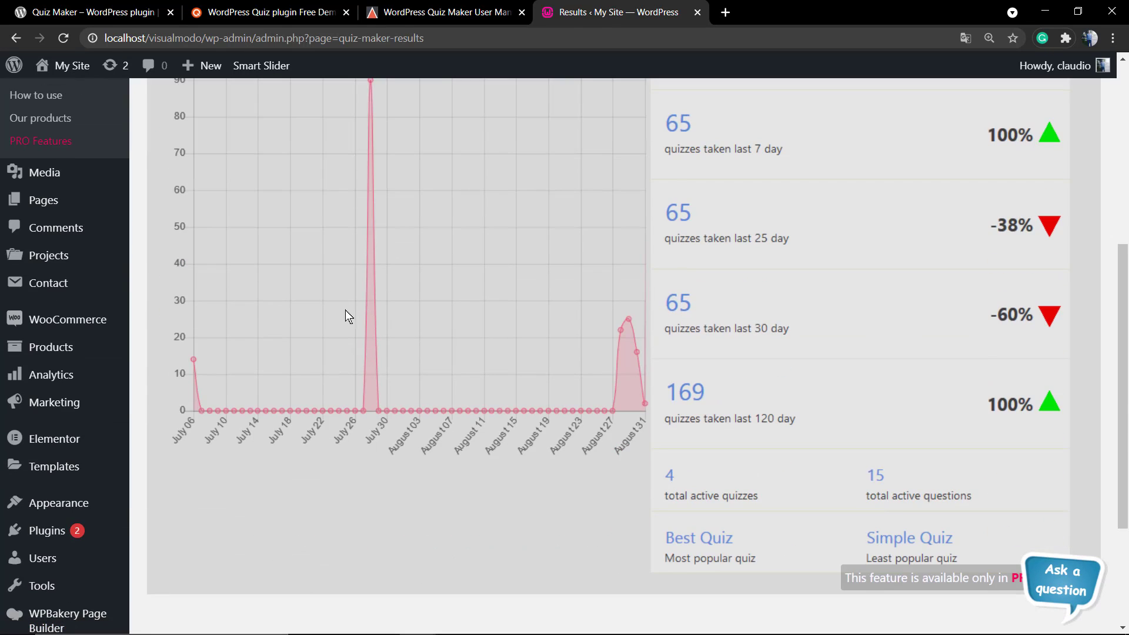
scroll(353, 349, "up", 3)
scroll(365, 351, "up", 1)
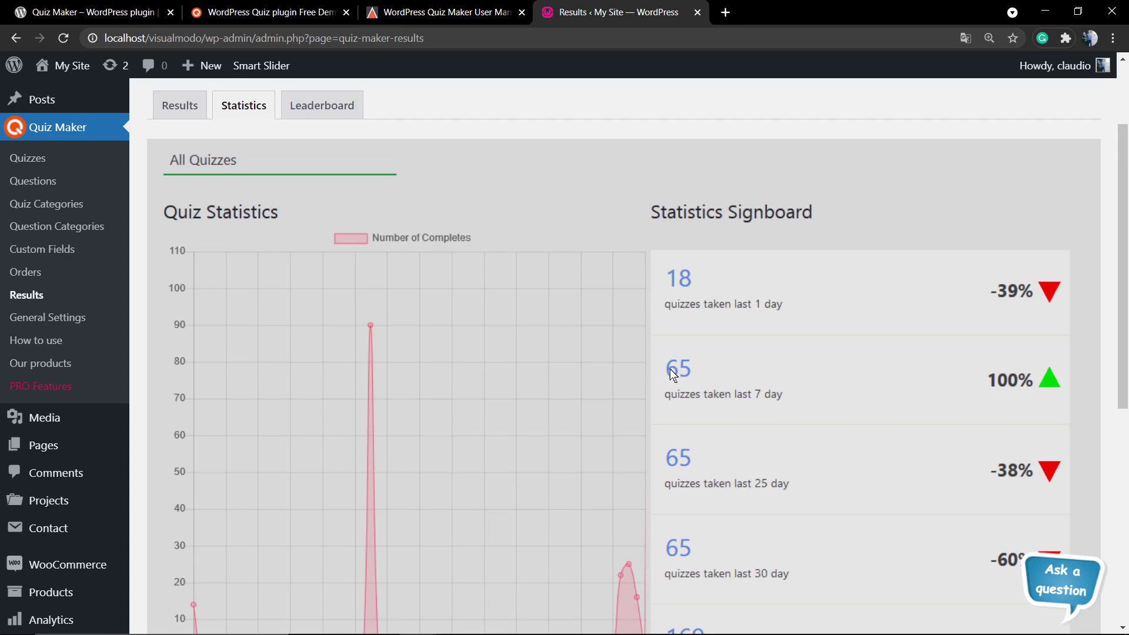
scroll(705, 394, "down", 5)
scroll(704, 387, "up", 7)
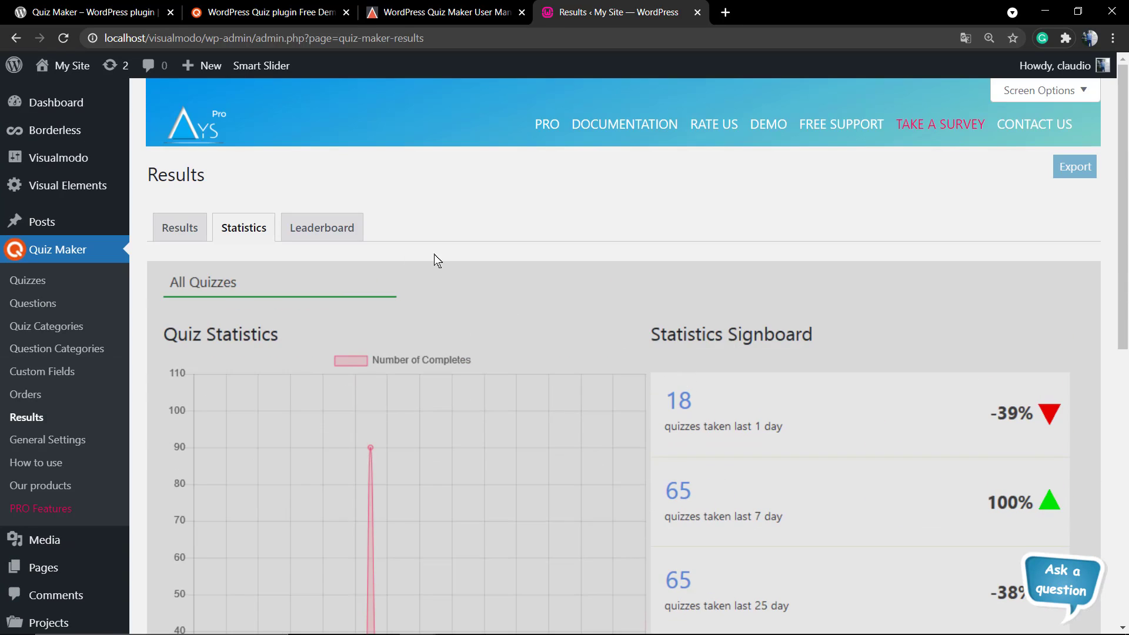
Step: In General Settings, keep the defaults: Radio question type, 3 answers, Uncategorized category
left_click(93, 437)
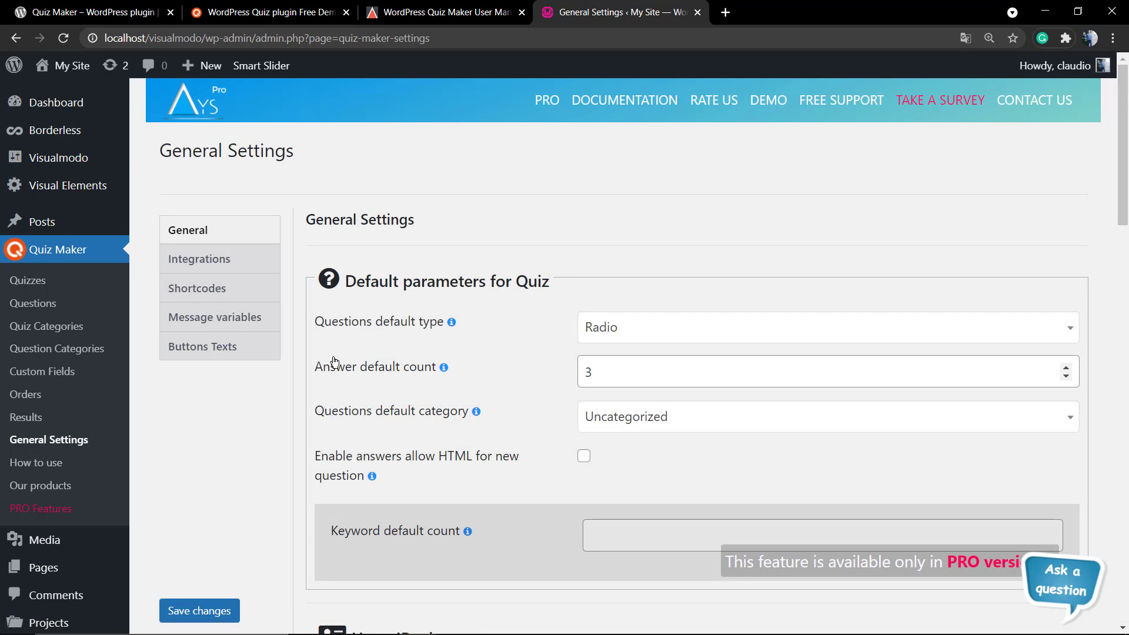
left_click(667, 326)
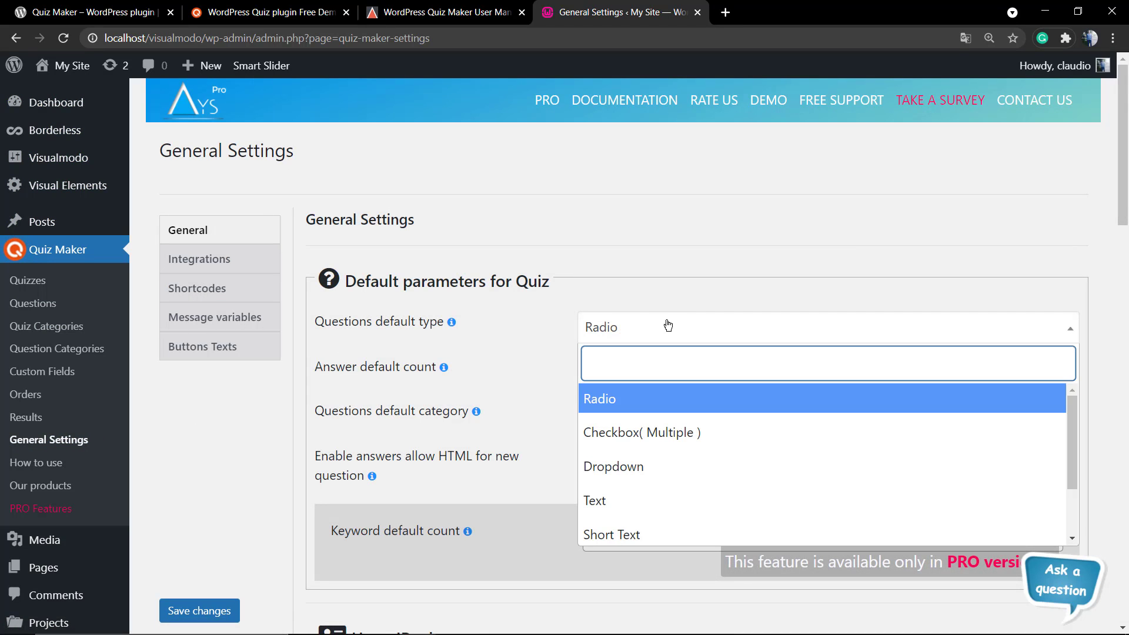
scroll(663, 481, "down", 2)
scroll(663, 481, "up", 1)
left_click(492, 362)
left_click(636, 361)
left_click(504, 368)
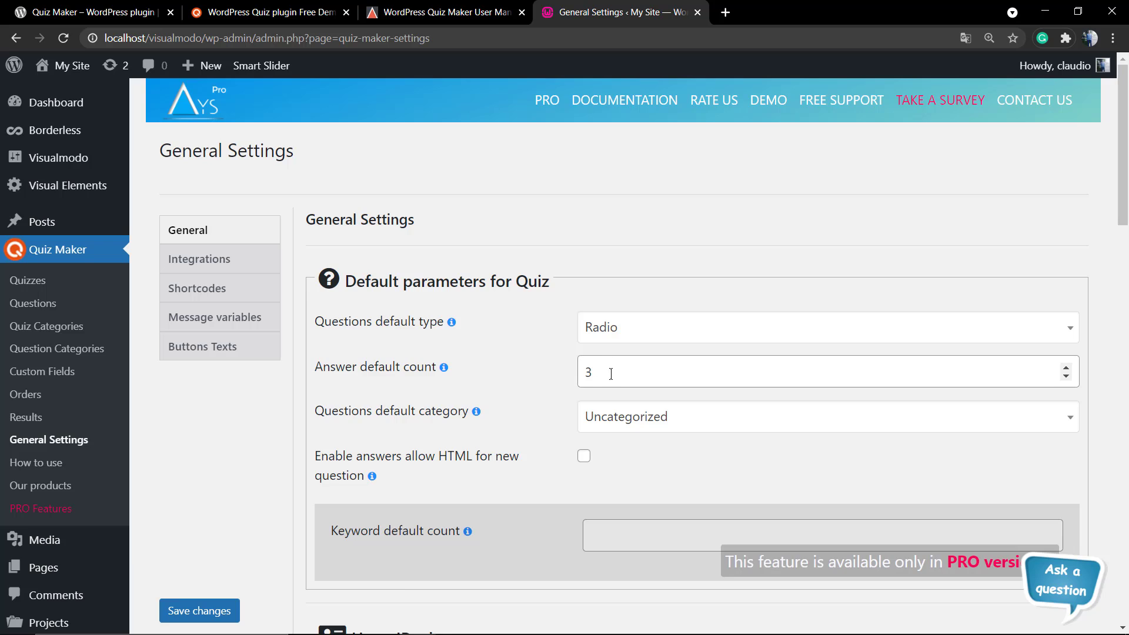
scroll(609, 370, "down", 2)
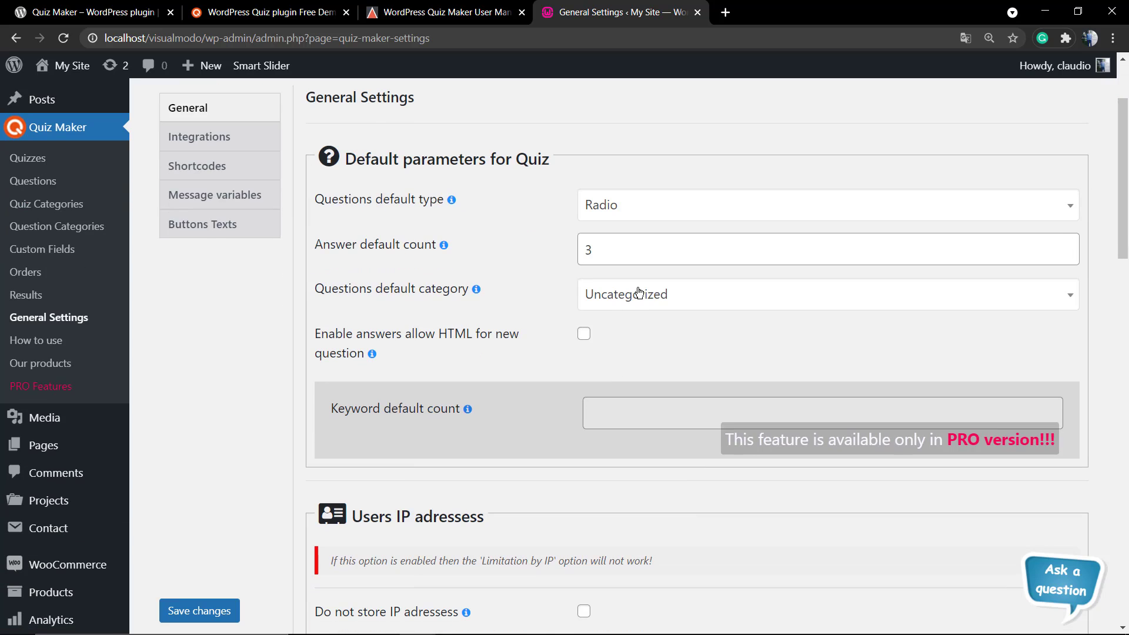
left_click(598, 306)
left_click(600, 307)
Step: Enable 'Do not store IP adressess' in General Settings
scroll(425, 420, "down", 2)
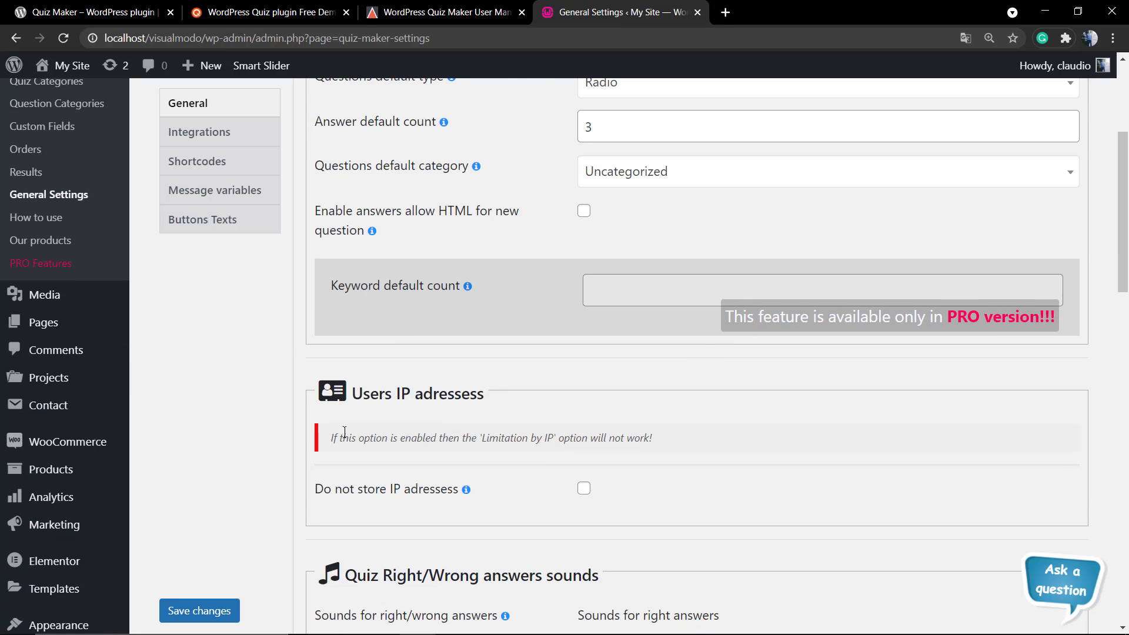
scroll(391, 351, "down", 2)
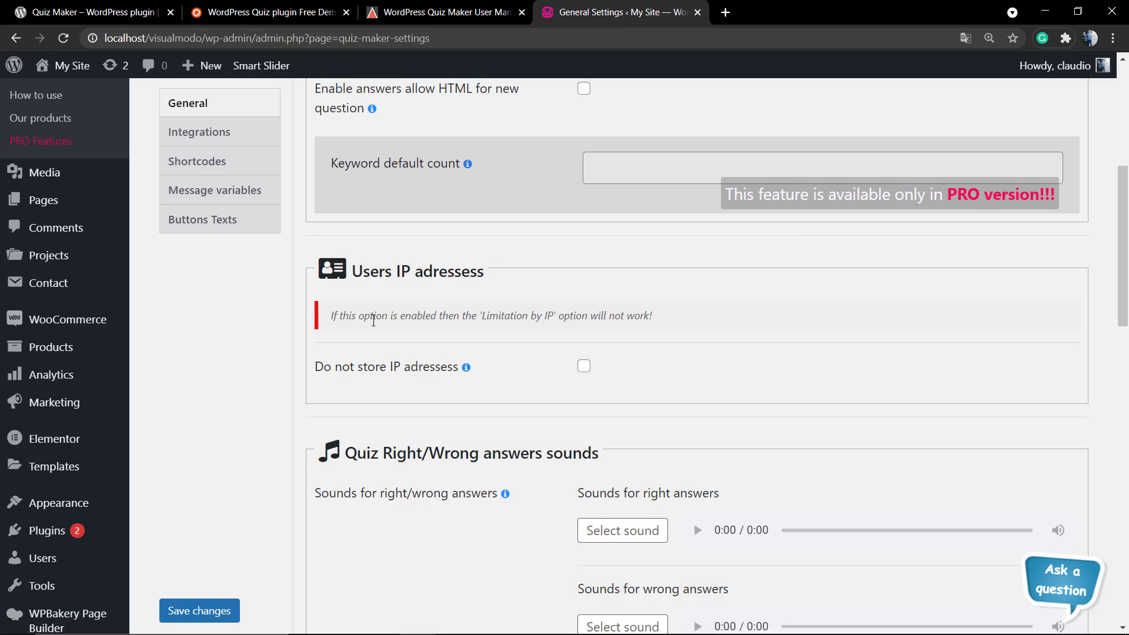
scroll(459, 345, "down", 2)
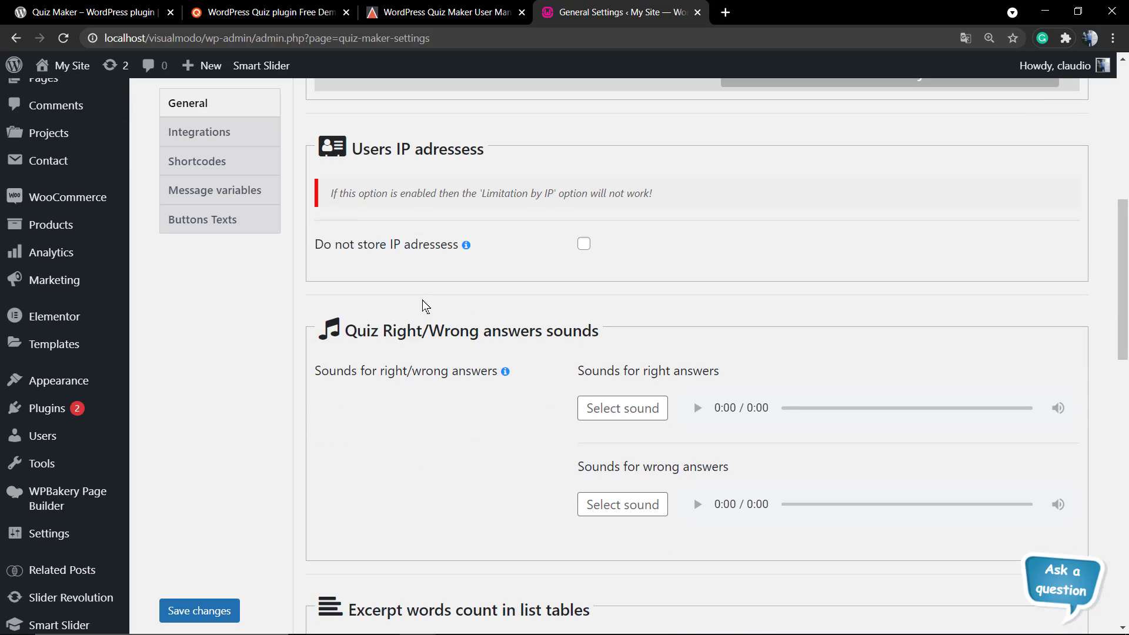
left_click(583, 246)
Step: Save the General Settings changes and bring up the Integrations settings
scroll(592, 374, "down", 2)
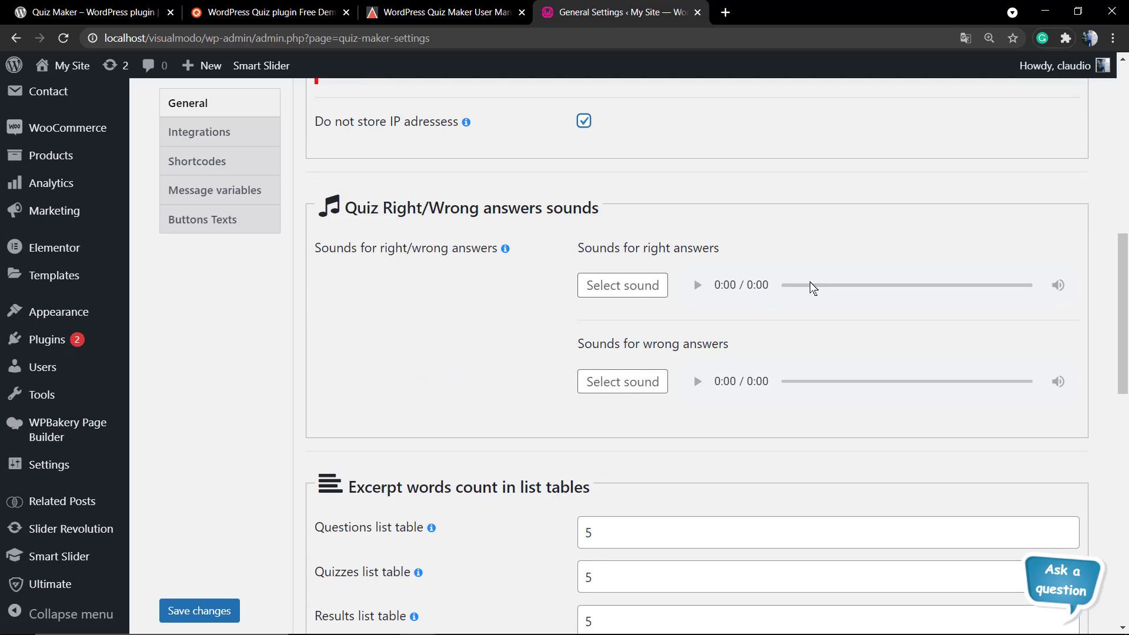
scroll(567, 388, "down", 4)
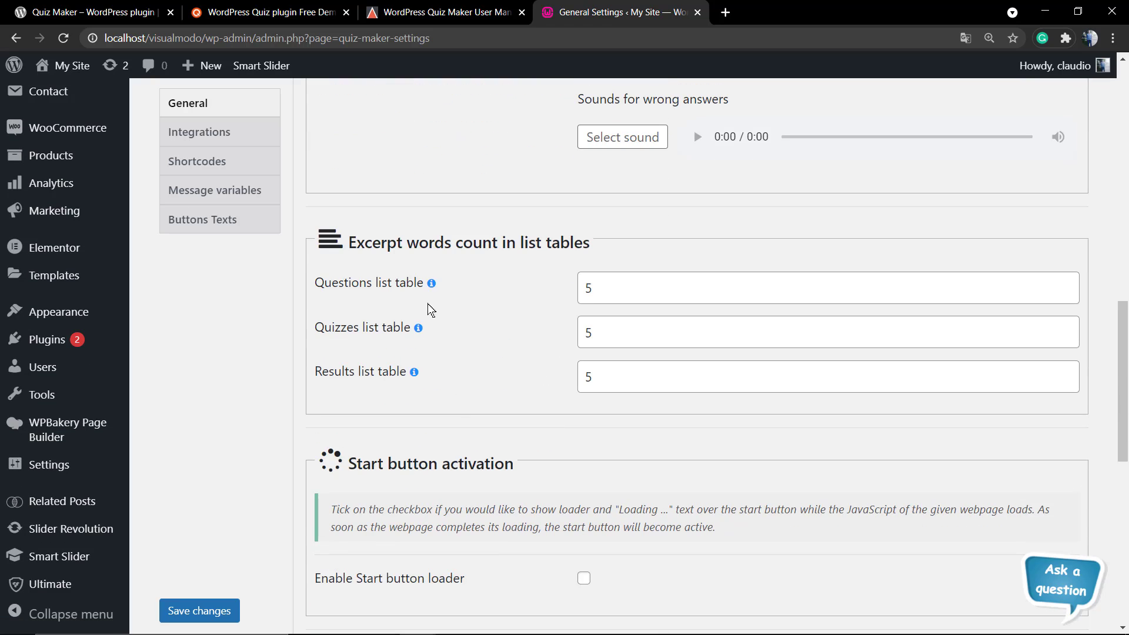
scroll(427, 310, "down", 2)
scroll(416, 310, "down", 4)
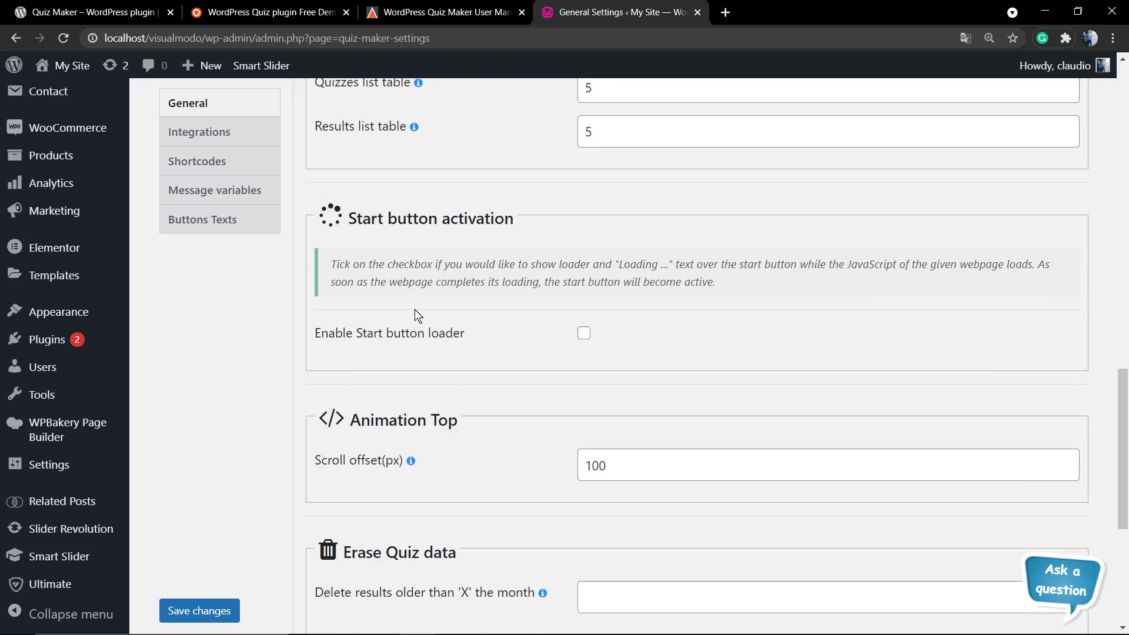
scroll(578, 322, "down", 2)
scroll(470, 312, "down", 2)
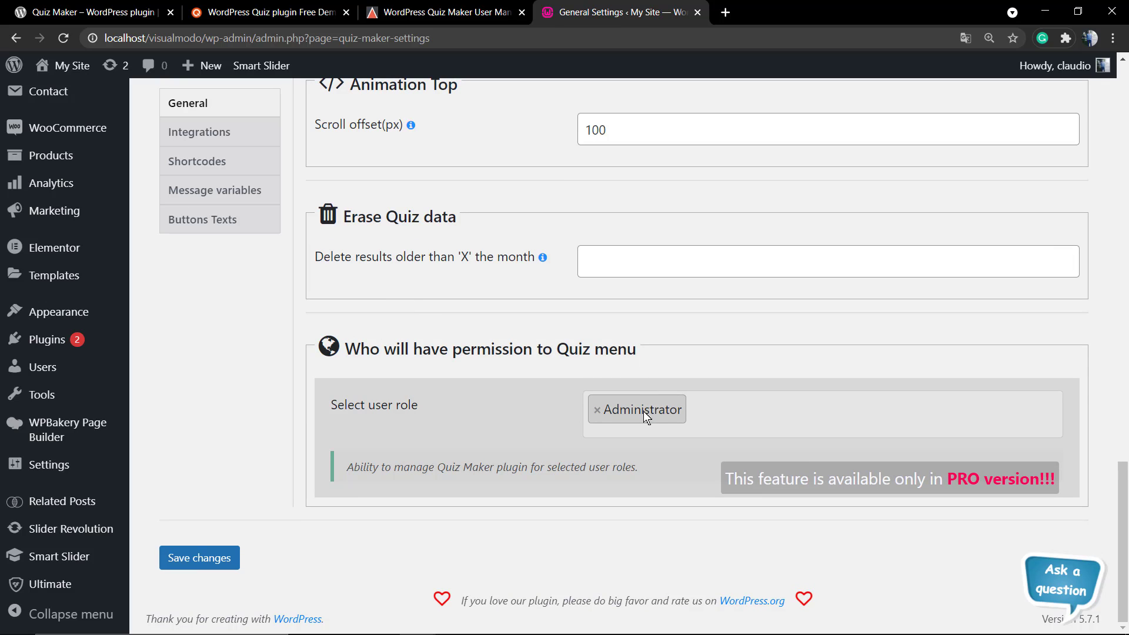
mouse_move(341, 347)
left_mouse_down()
mouse_move(638, 347)
mouse_move(344, 348)
left_mouse_up()
left_click(189, 568)
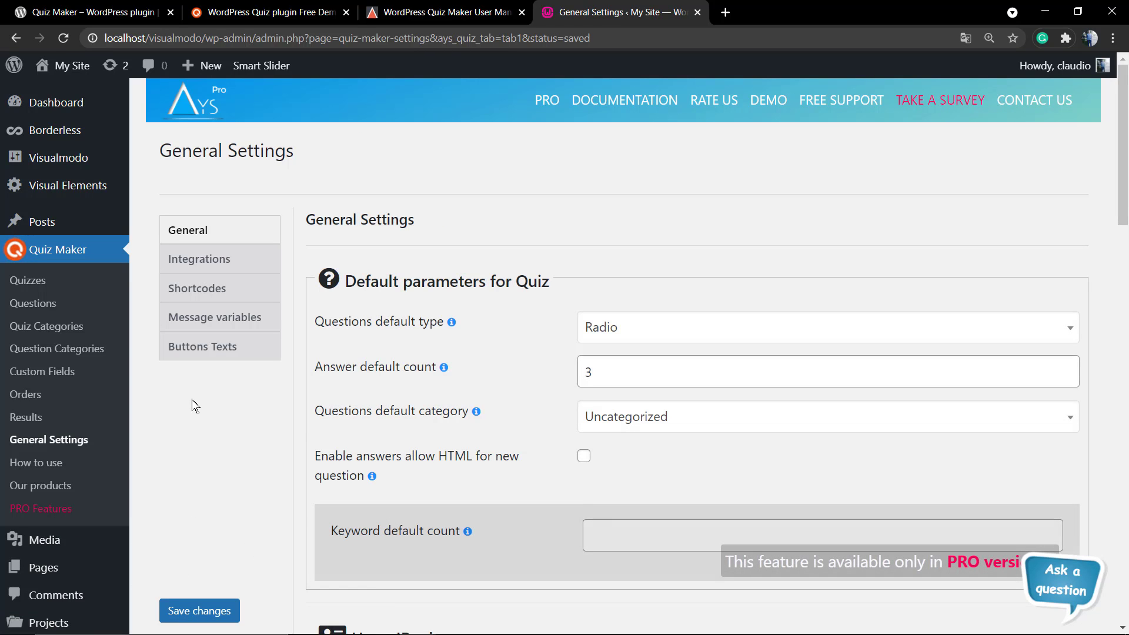
left_click(194, 259)
scroll(457, 303, "down", 2)
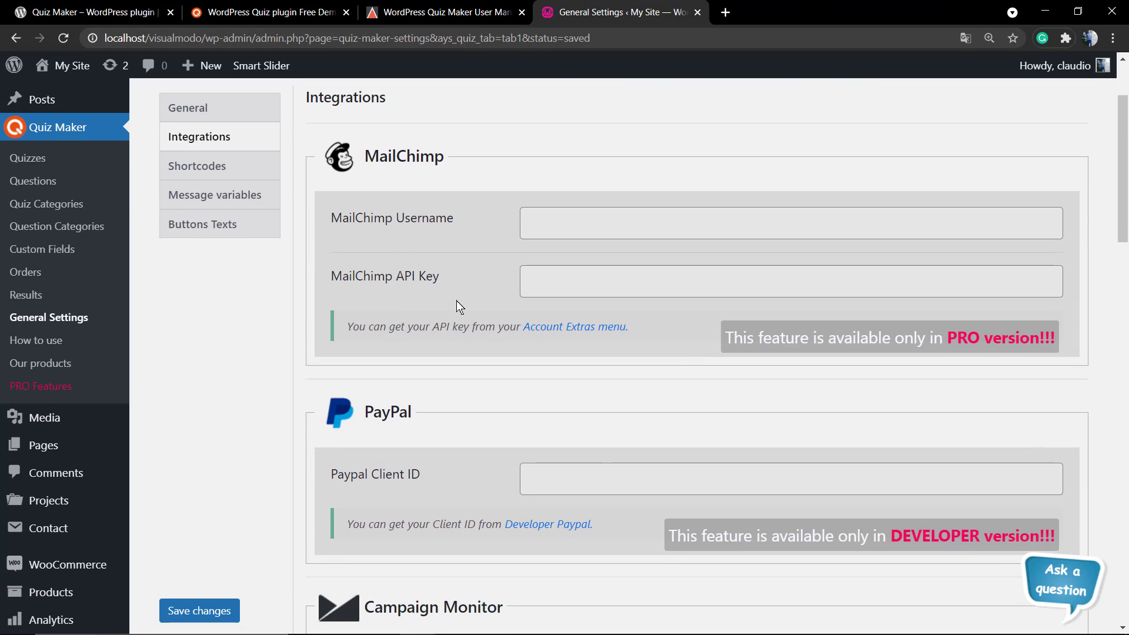
scroll(456, 301, "down", 4)
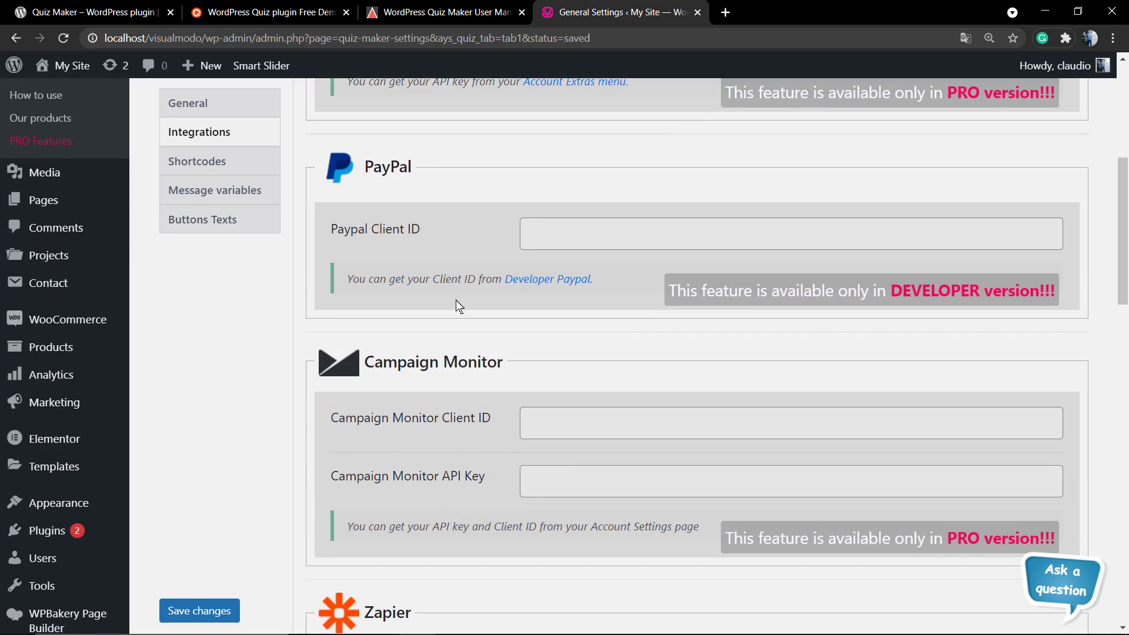
scroll(448, 301, "down", 8)
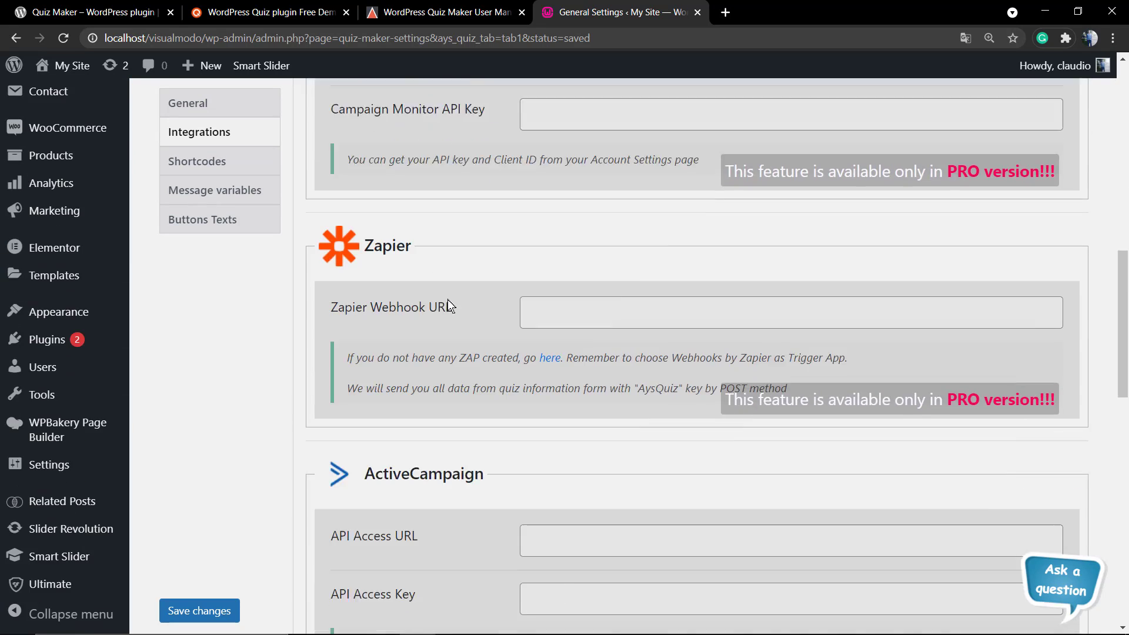
scroll(447, 300, "down", 4)
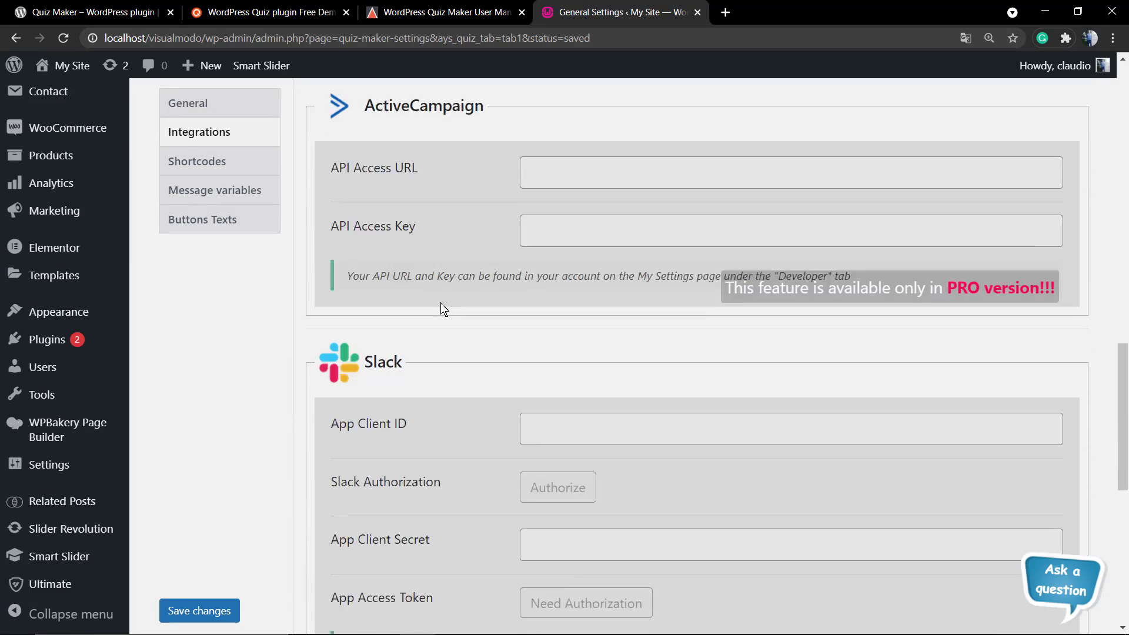
scroll(441, 304, "down", 8)
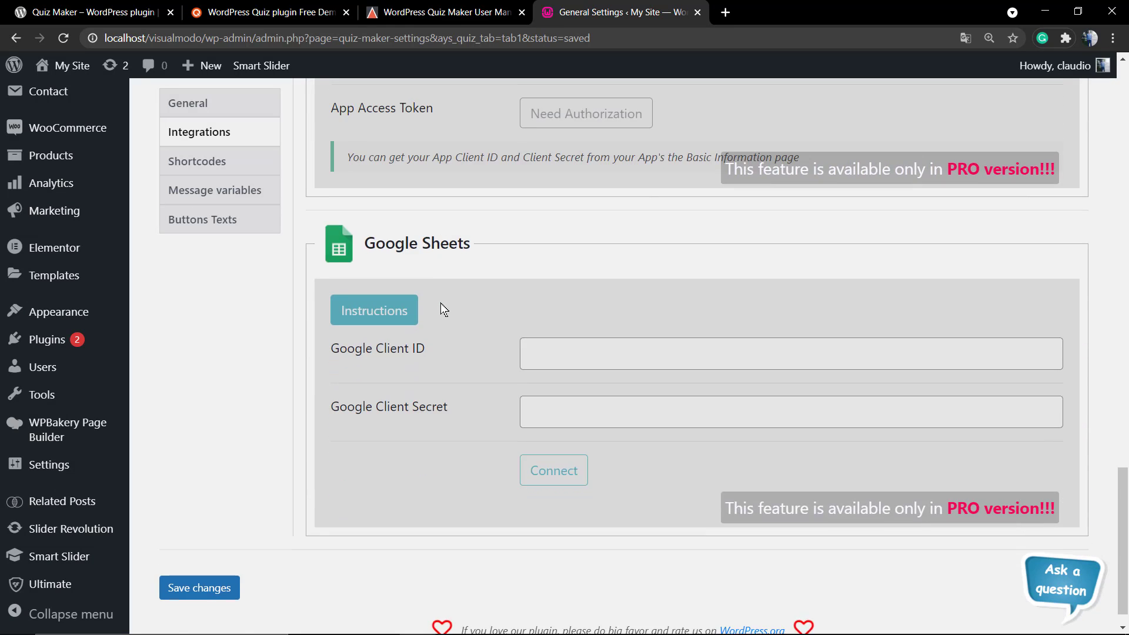
scroll(440, 302, "up", 12)
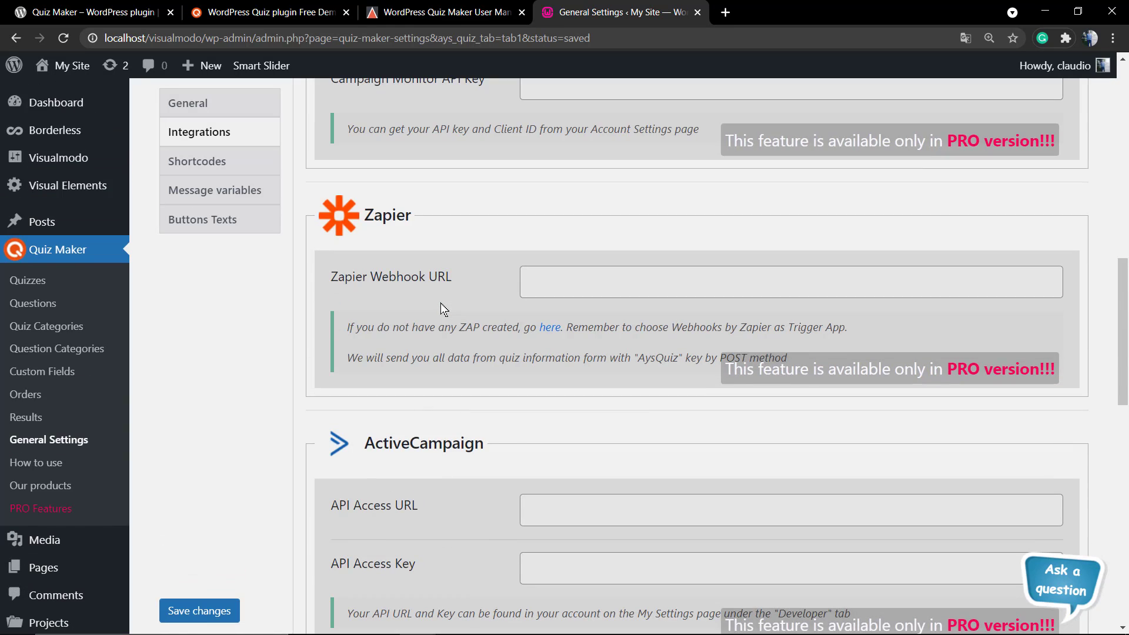
scroll(439, 302, "up", 8)
scroll(439, 302, "up", 2)
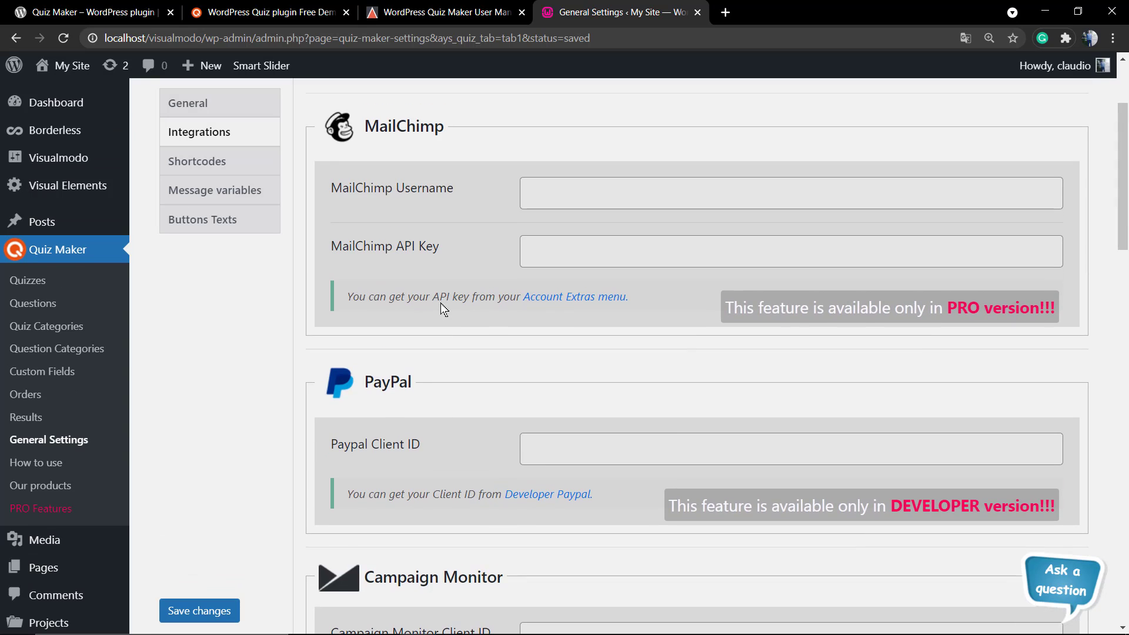
scroll(439, 303, "up", 2)
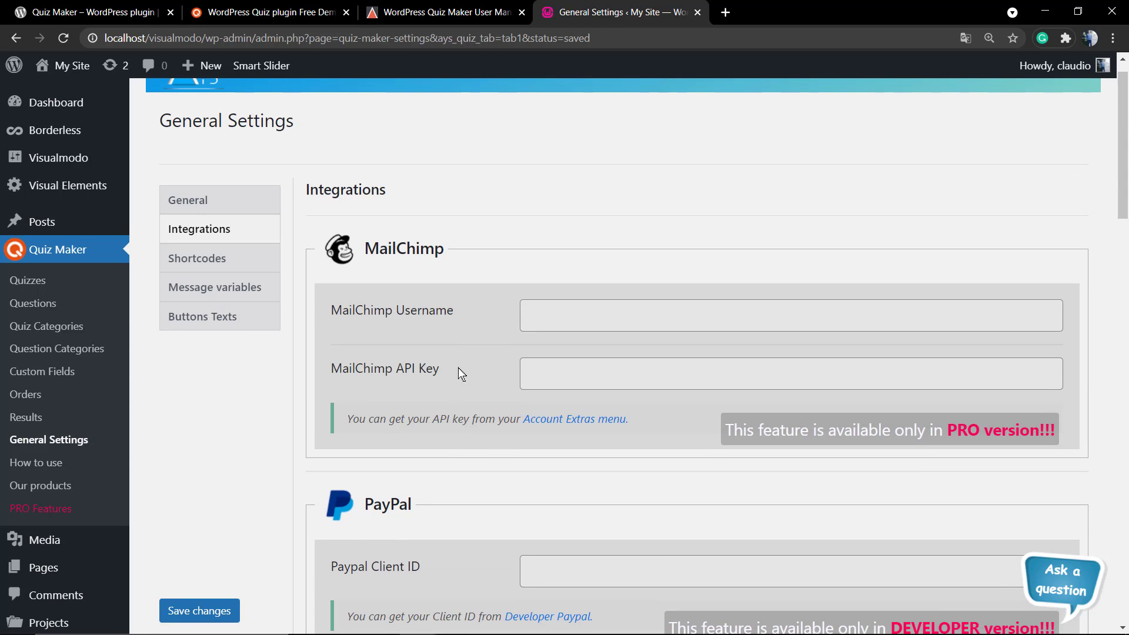
scroll(457, 399, "down", 6)
scroll(442, 398, "down", 8)
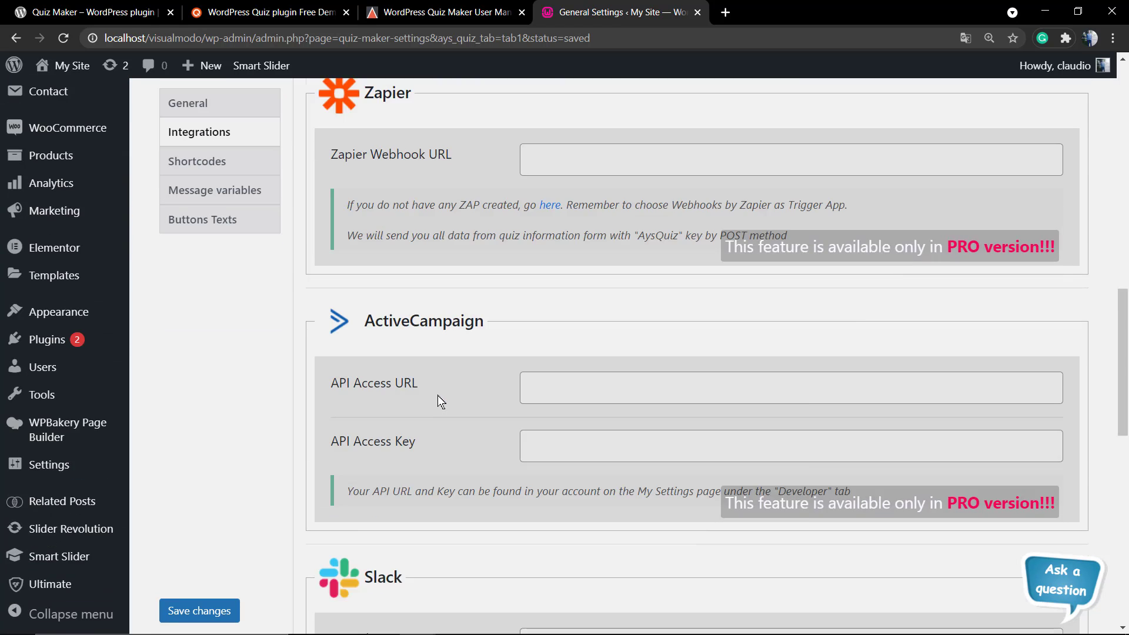
scroll(438, 395, "down", 8)
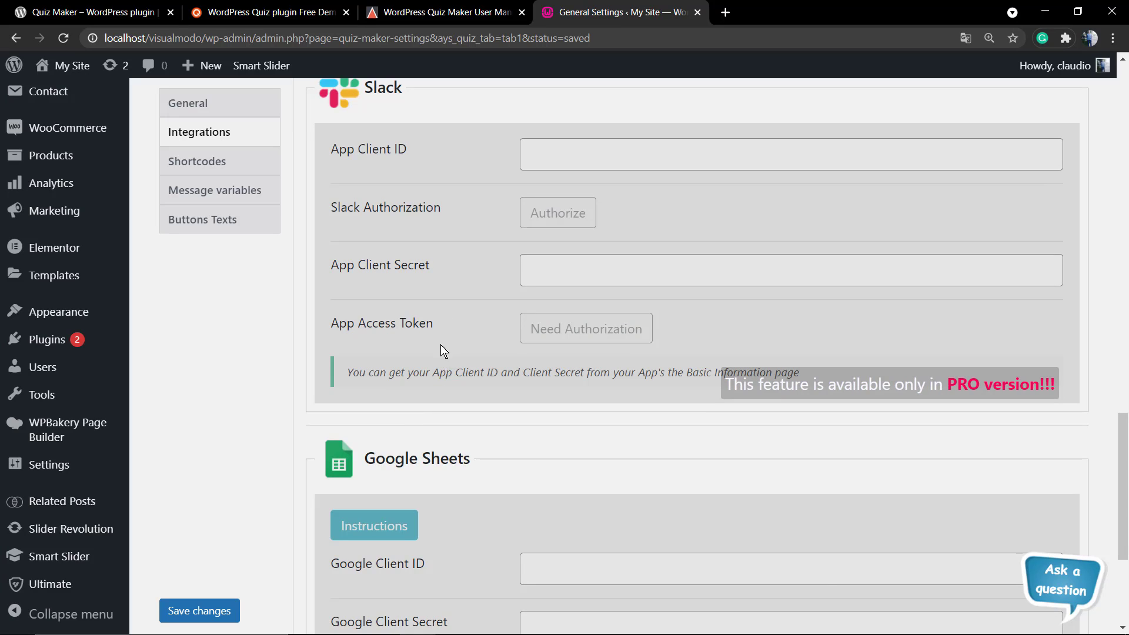
scroll(443, 352, "down", 2)
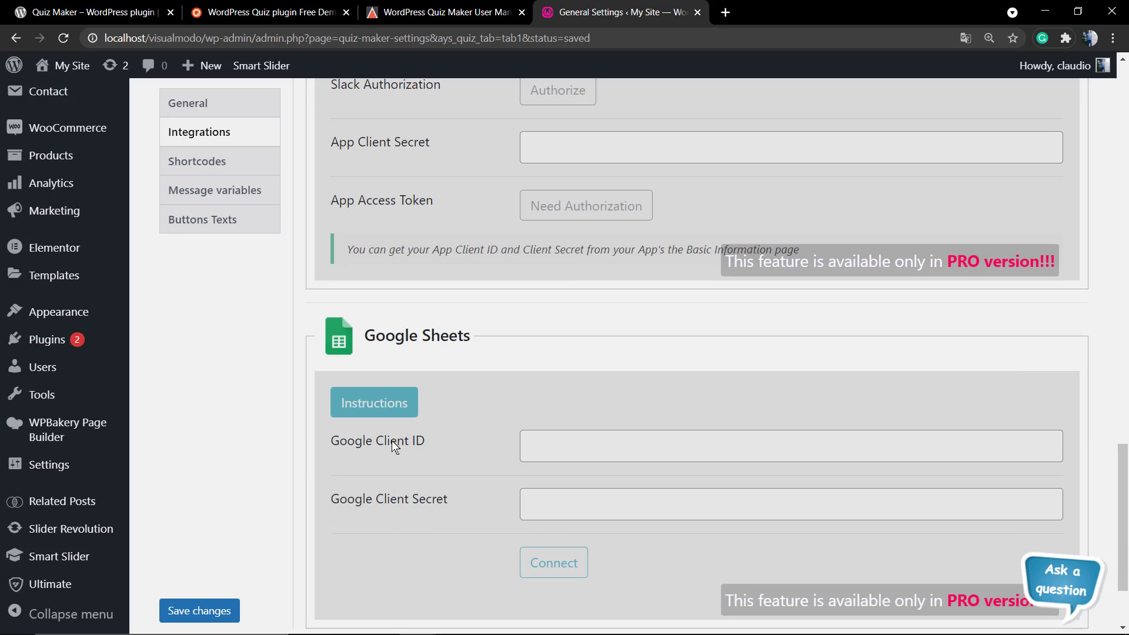
scroll(472, 410, "down", 3)
scroll(463, 411, "up", 10)
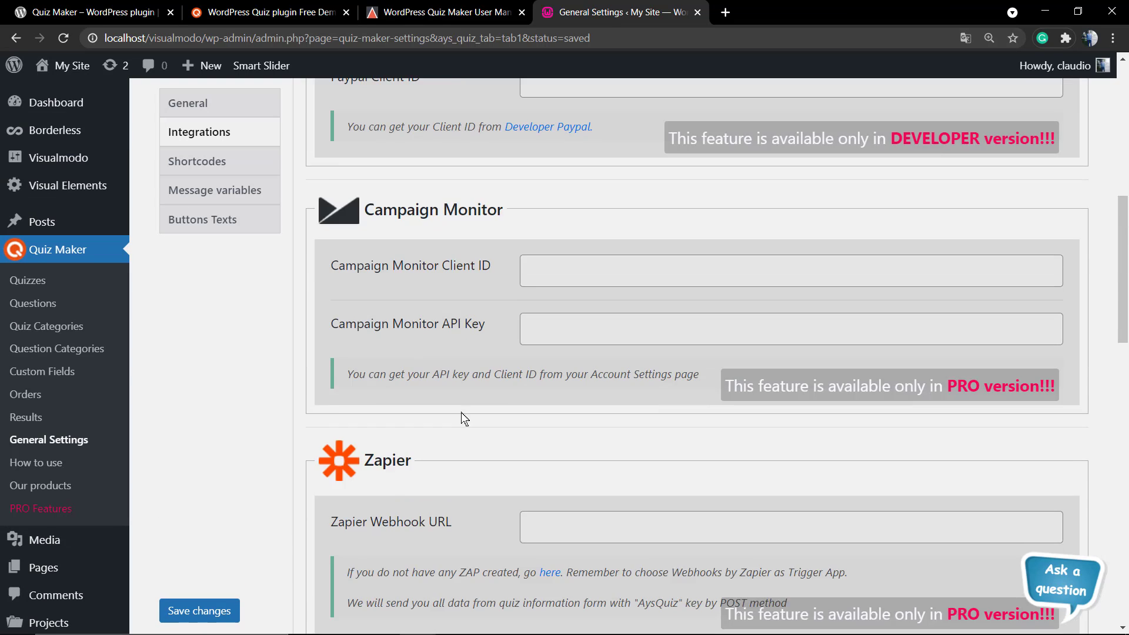
scroll(461, 412, "up", 8)
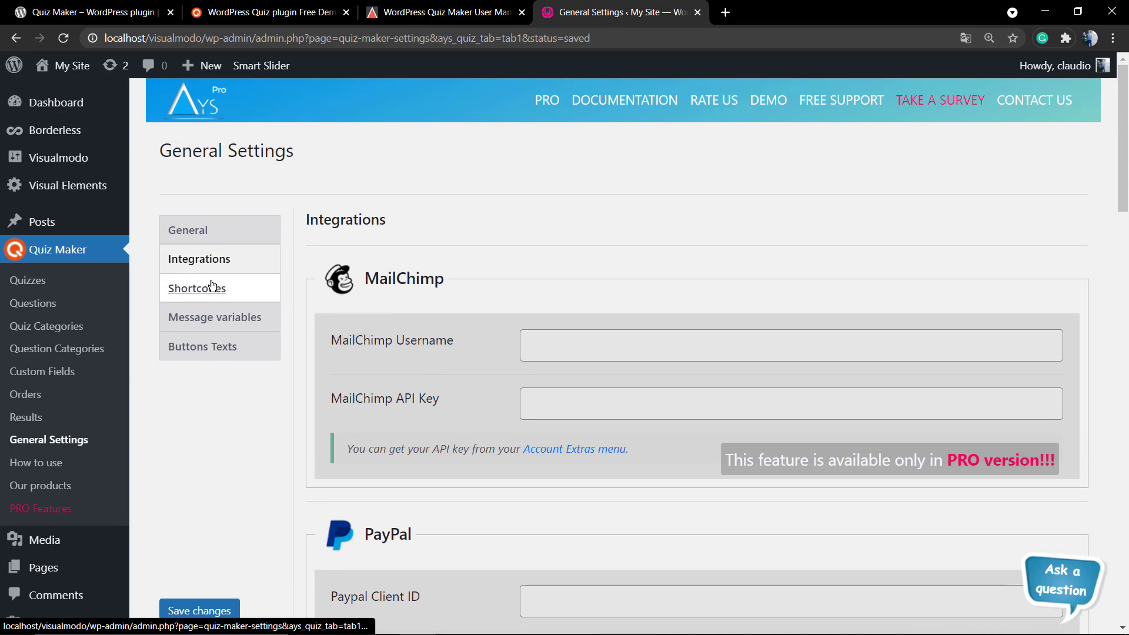
Step: Look through the Shortcodes settings and the list of Message variables
left_click(232, 294)
scroll(536, 357, "down", 2)
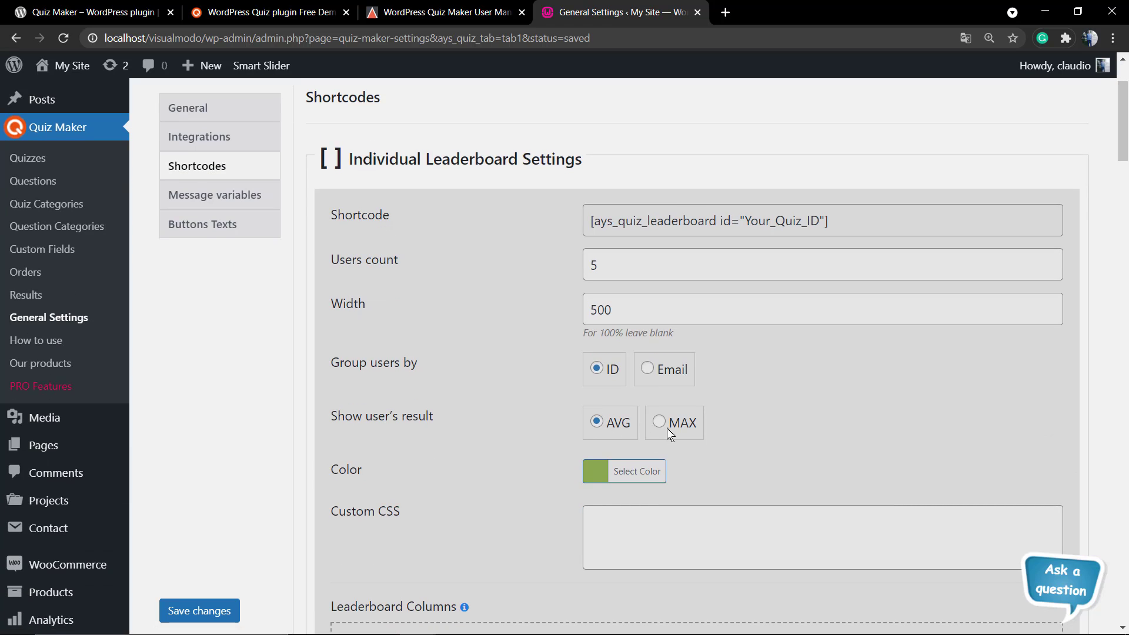
scroll(457, 322, "up", 2)
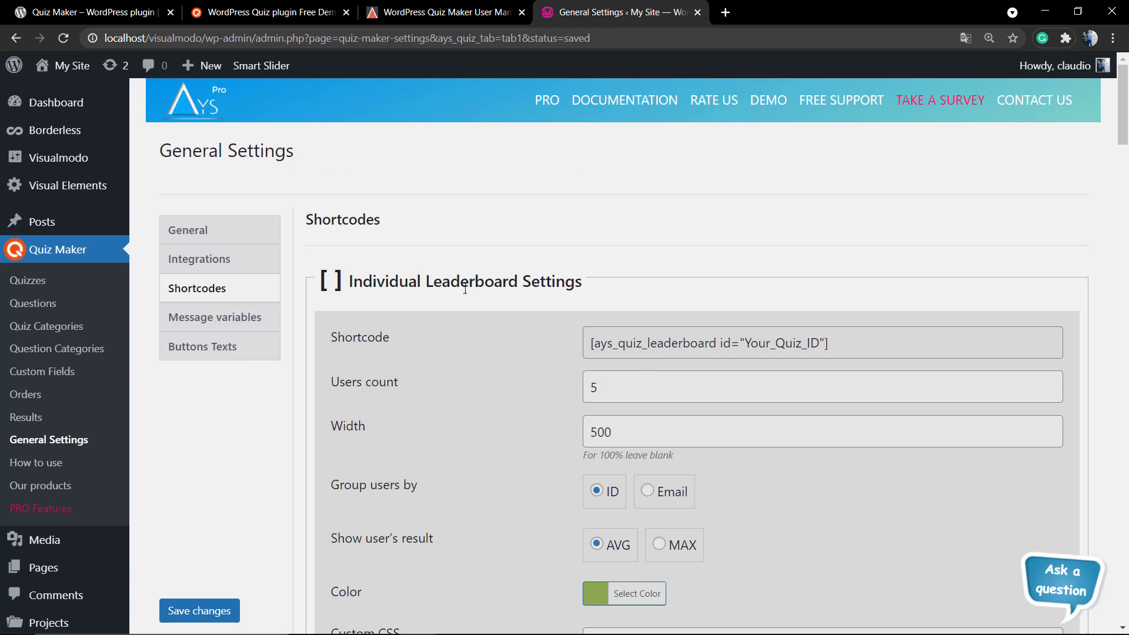
left_click(230, 319)
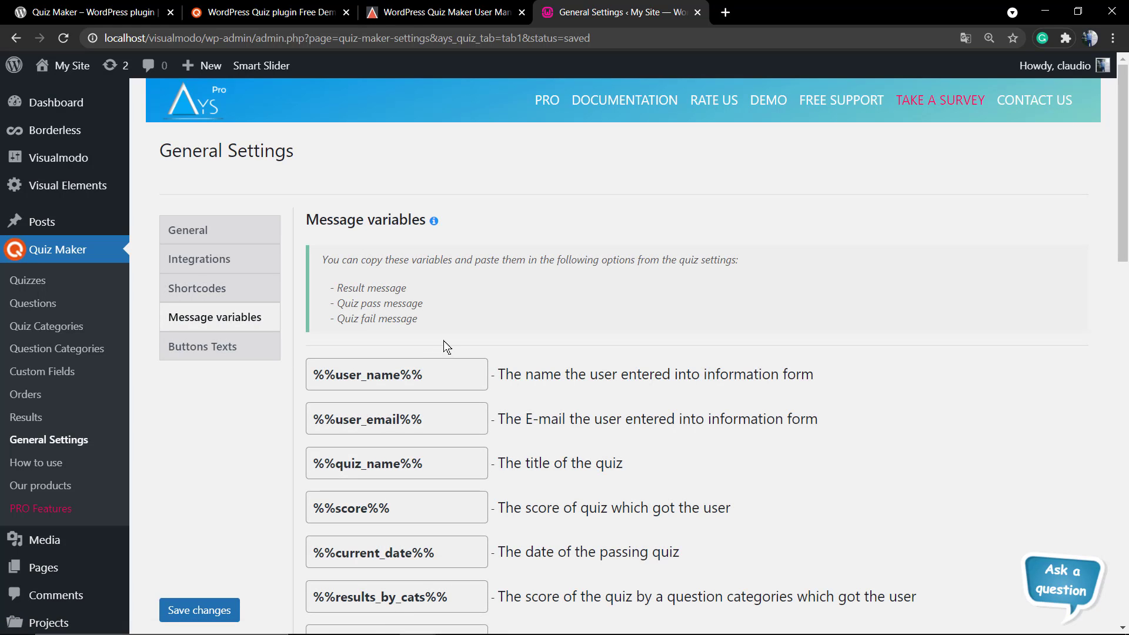
scroll(443, 340, "down", 6)
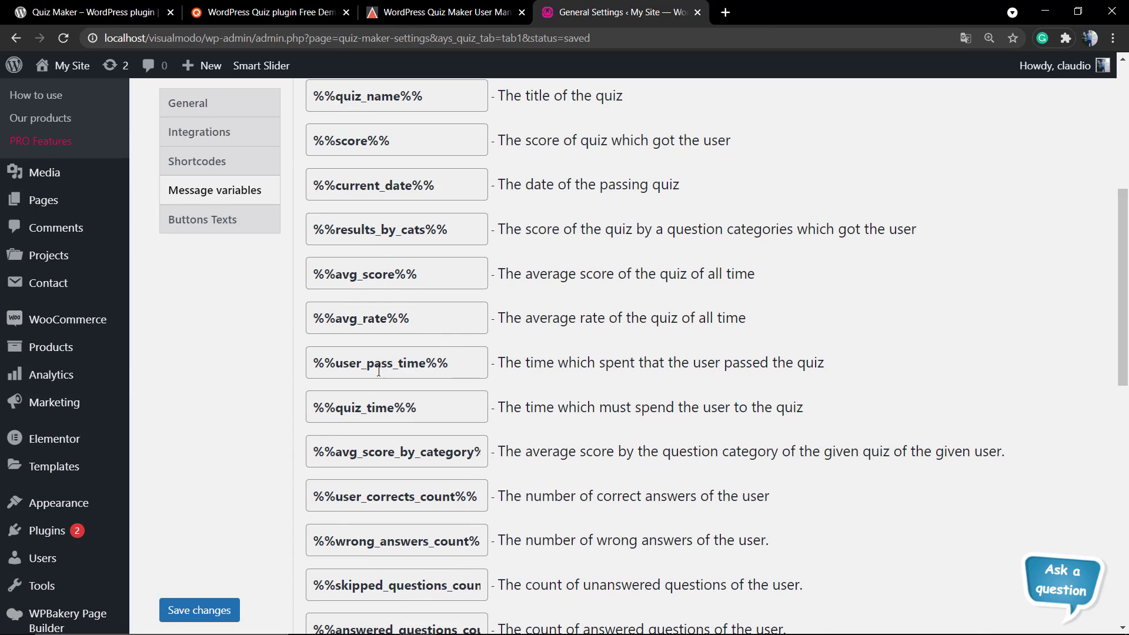
scroll(492, 365, "down", 4)
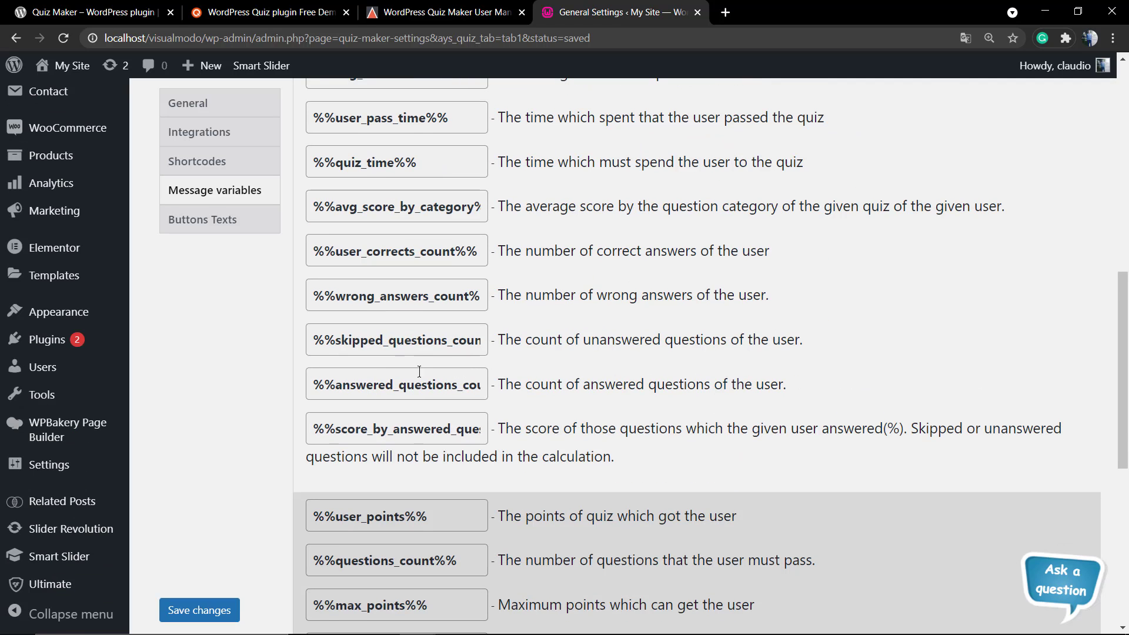
scroll(389, 377, "down", 4)
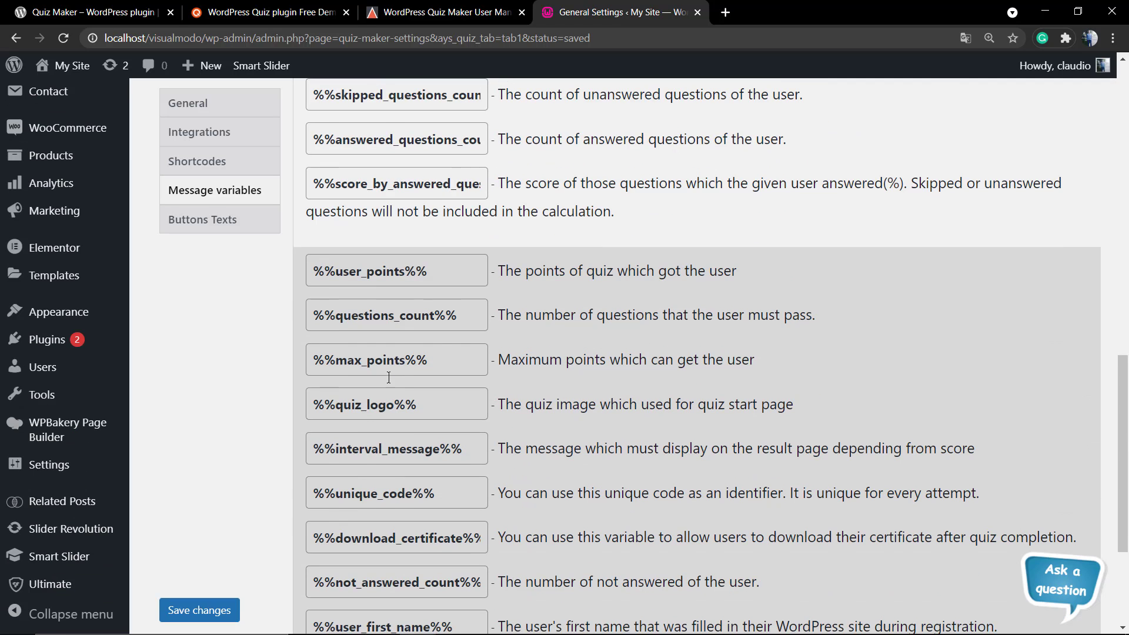
scroll(386, 377, "up", 15)
Step: Review the Buttons Texts default labels, then go to the How to use page
left_click(234, 355)
scroll(556, 338, "down", 8)
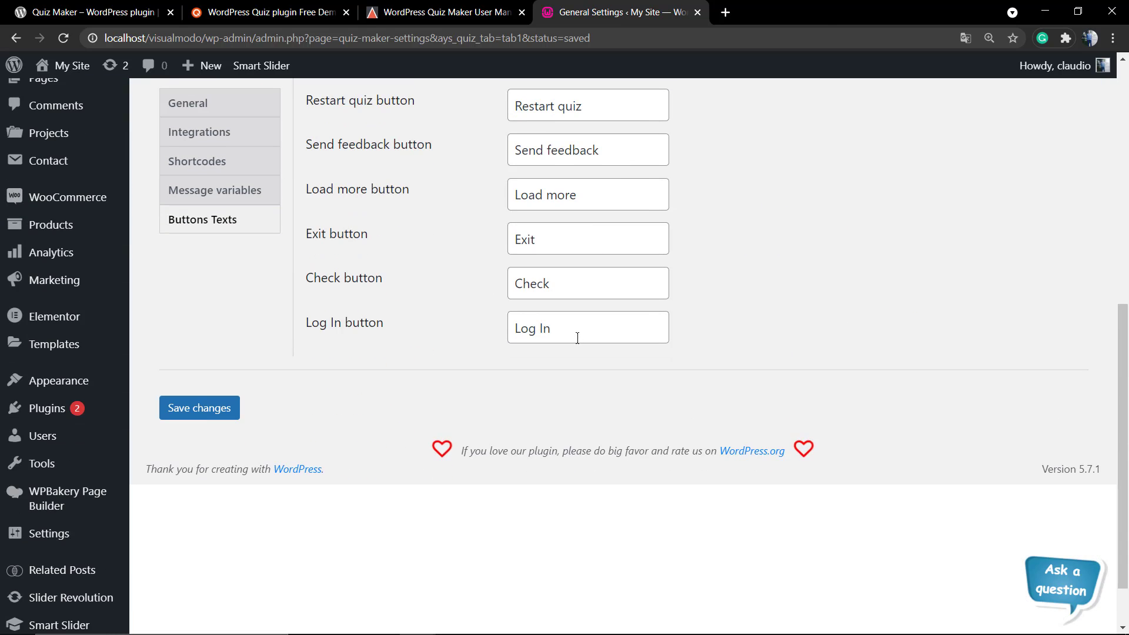
scroll(400, 359, "up", 8)
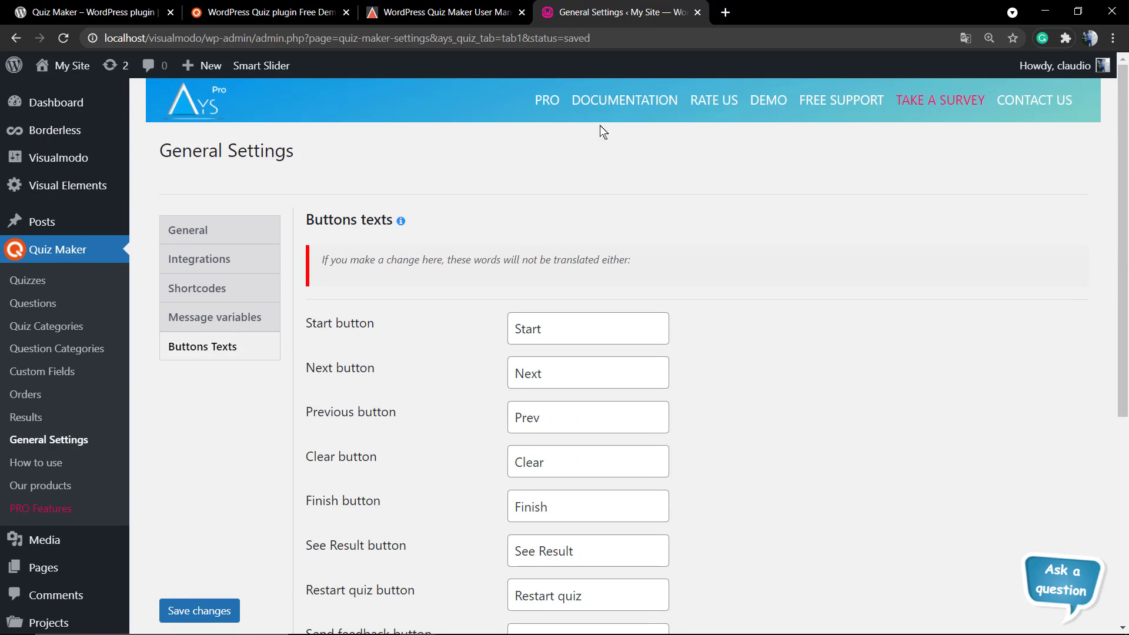
scroll(326, 214, "down", 2)
scroll(325, 214, "down", 1)
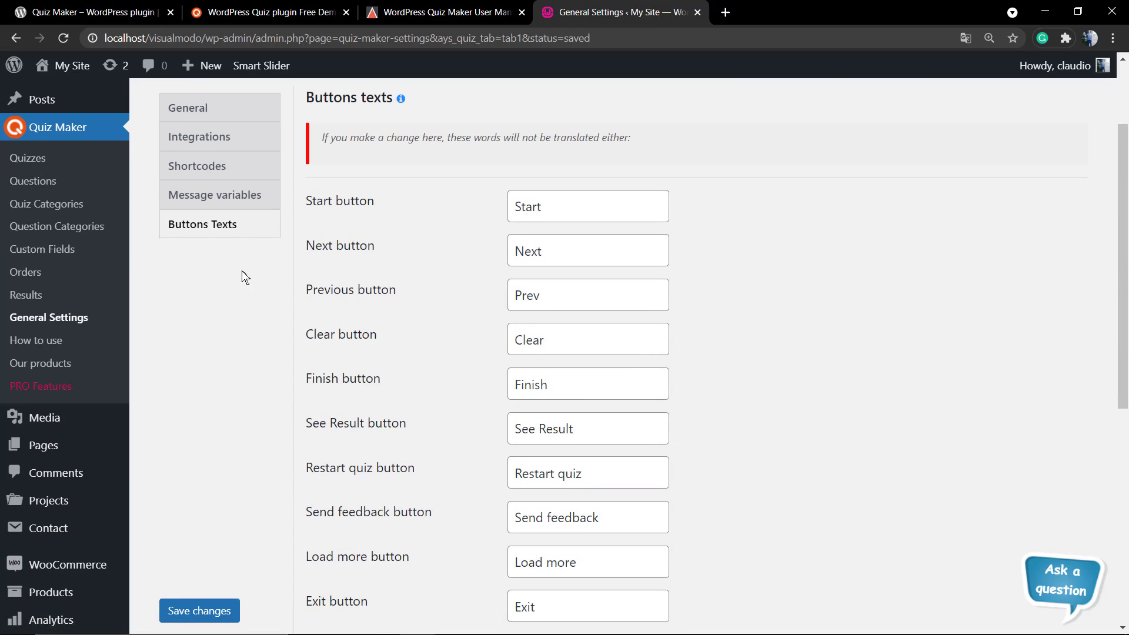
left_click(35, 340)
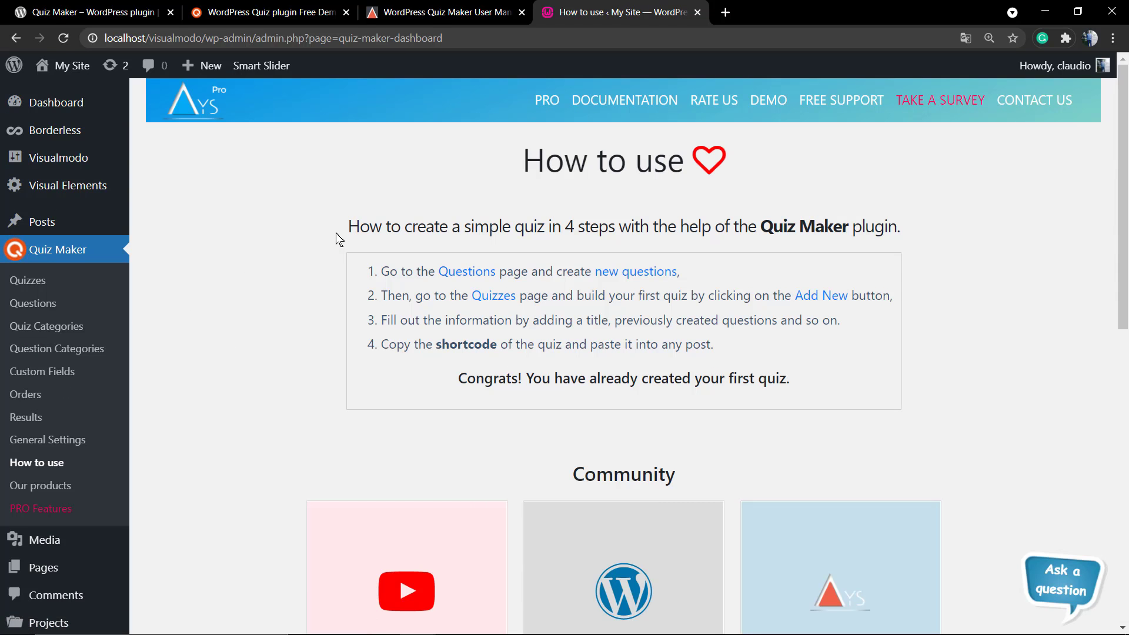
Step: Scroll through the How to use page's four quiz steps and Community cards, then back up
scroll(329, 239, "down", 2)
scroll(327, 251, "down", 2)
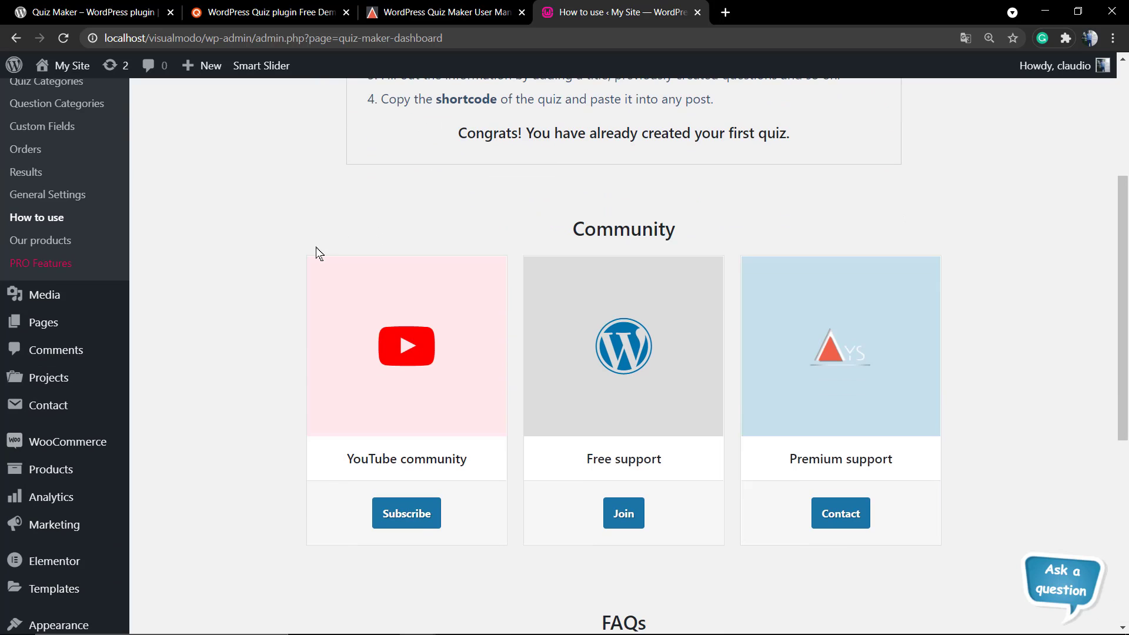
scroll(312, 245, "up", 4)
scroll(310, 245, "down", 2)
scroll(309, 243, "up", 2)
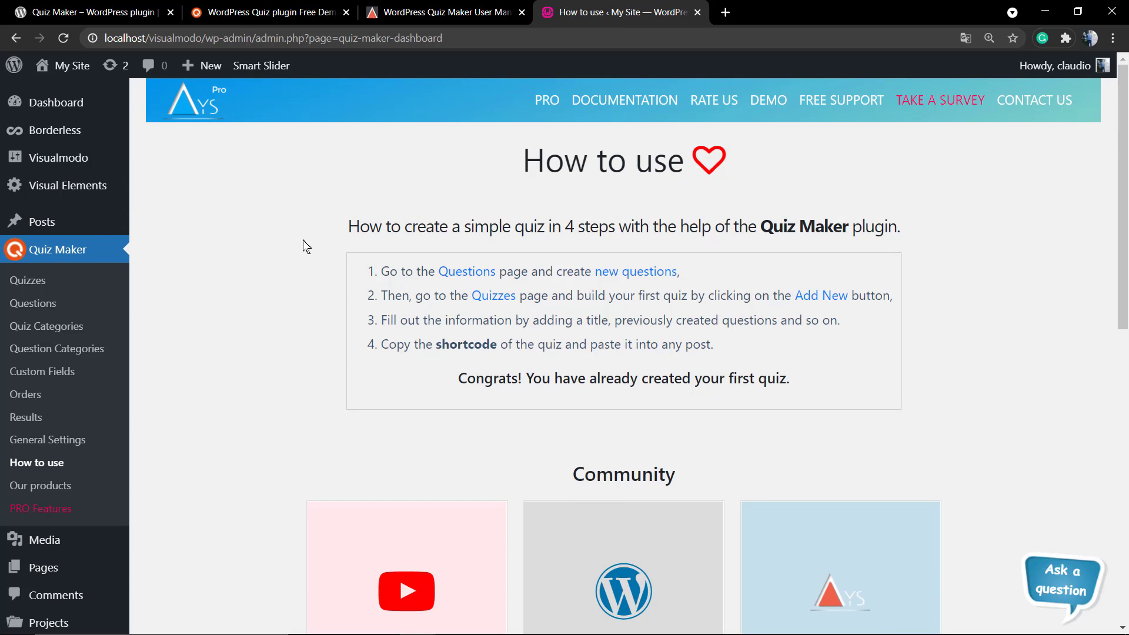
Step: Open question 150/3 from the Questions list and review its answers 60, 50 and 100
left_click(41, 303)
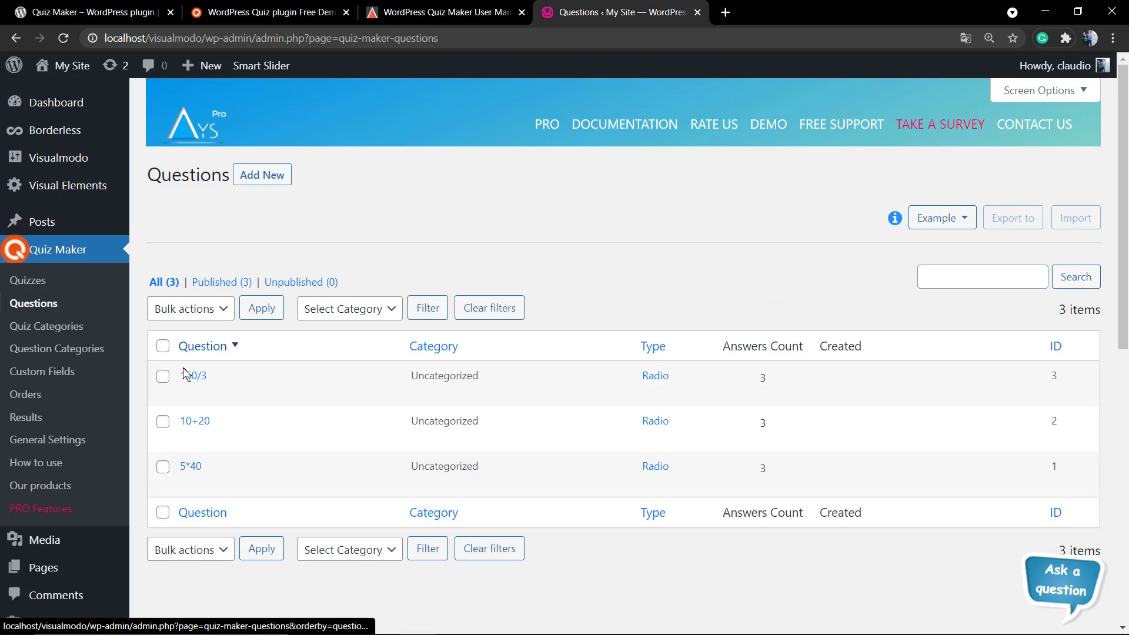
left_click(192, 375)
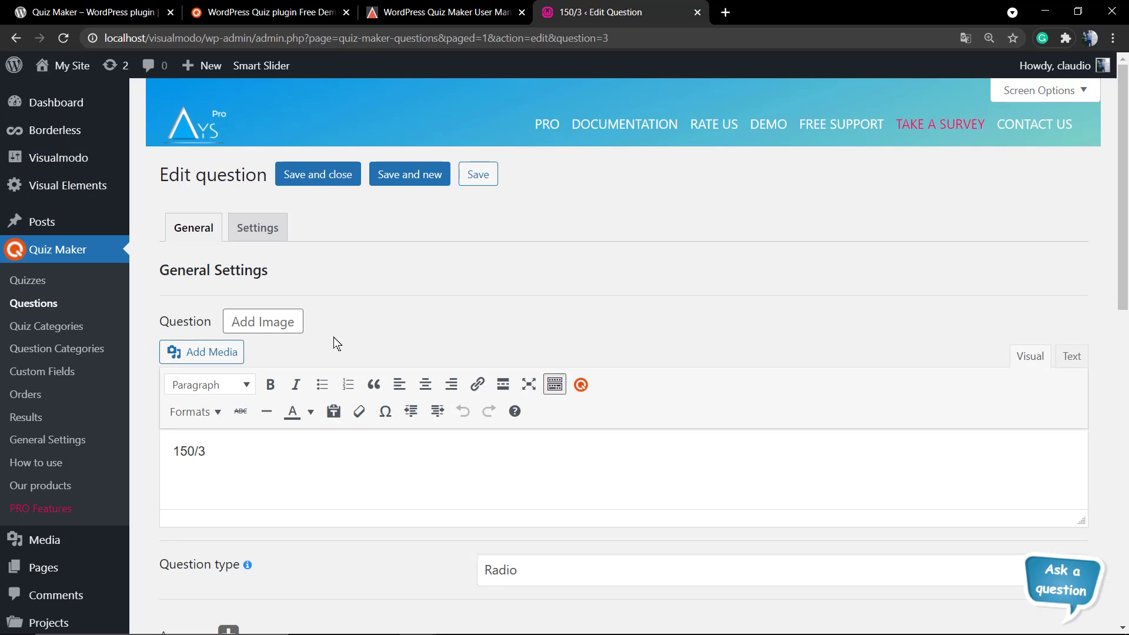
scroll(334, 337, "down", 6)
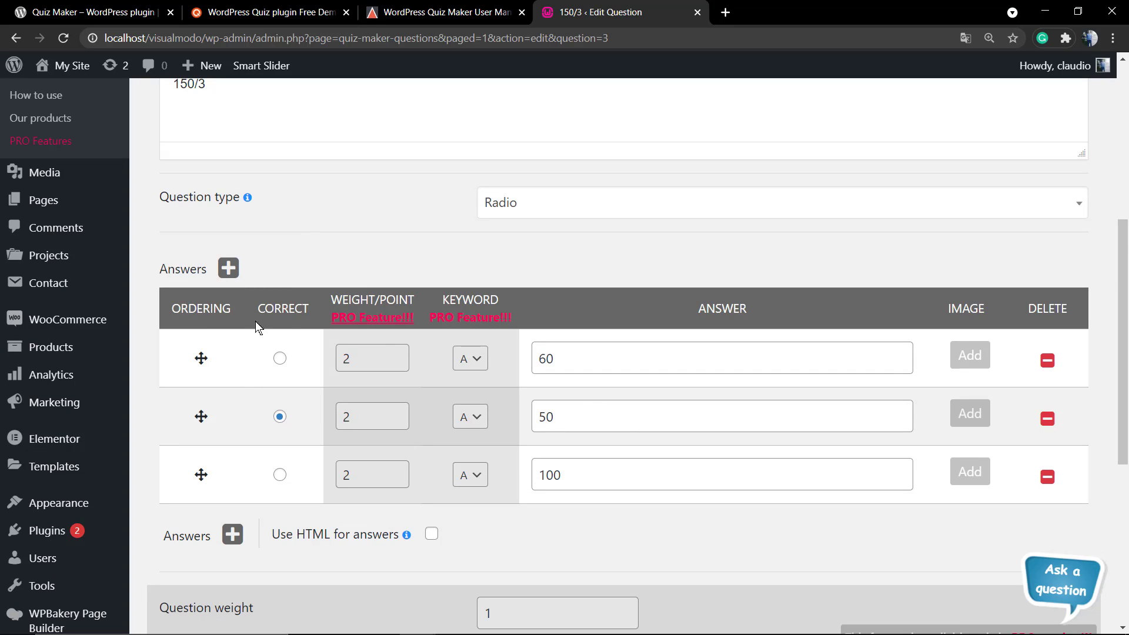
scroll(231, 276, "down", 2)
scroll(224, 293, "up", 9)
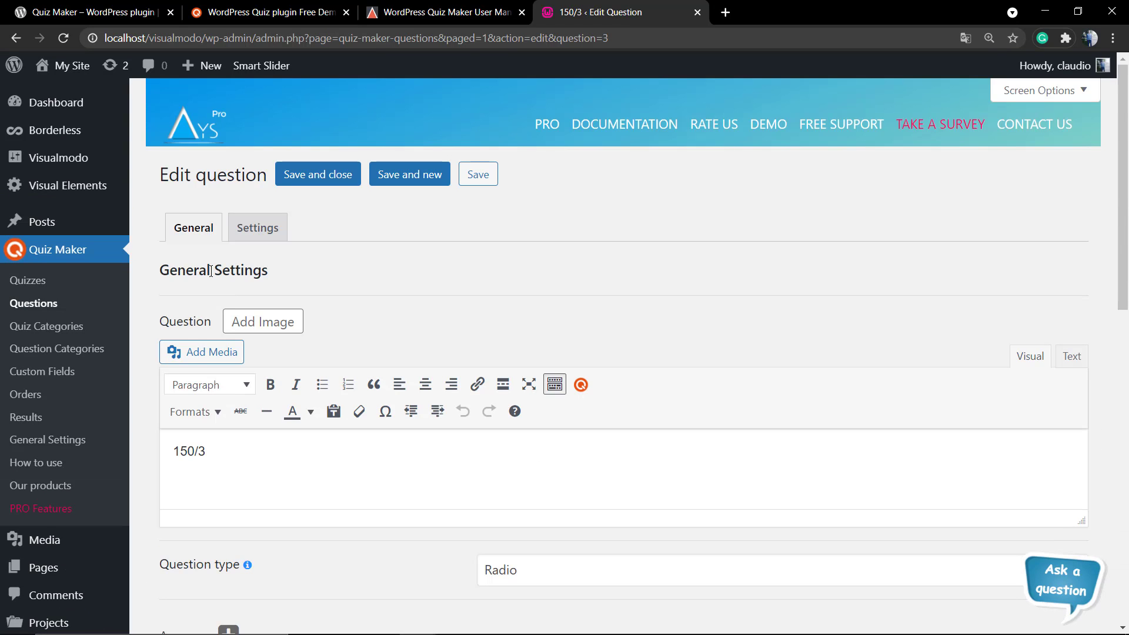